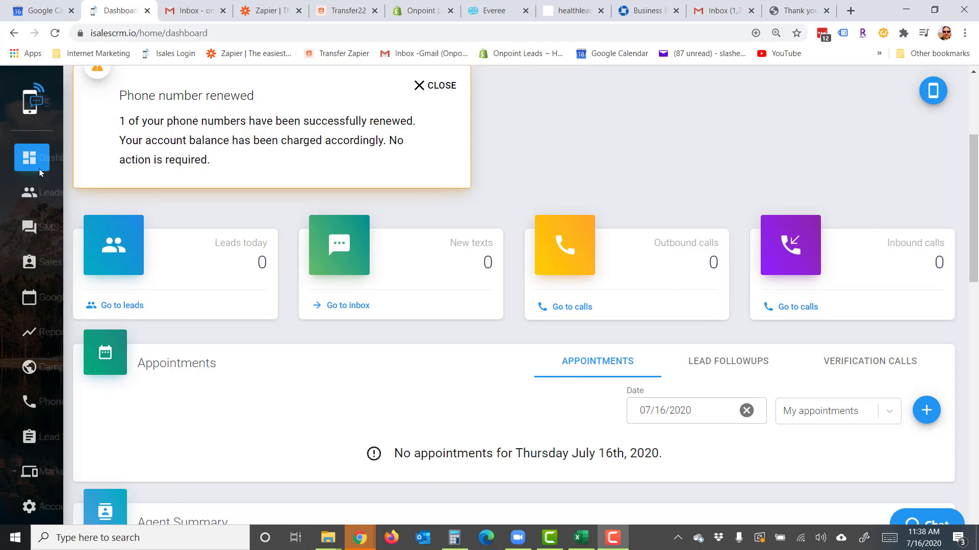
Go to the Leads section and open the CSV file upload form
{"action": "mouse_move", "coordinate": [68, 159]}
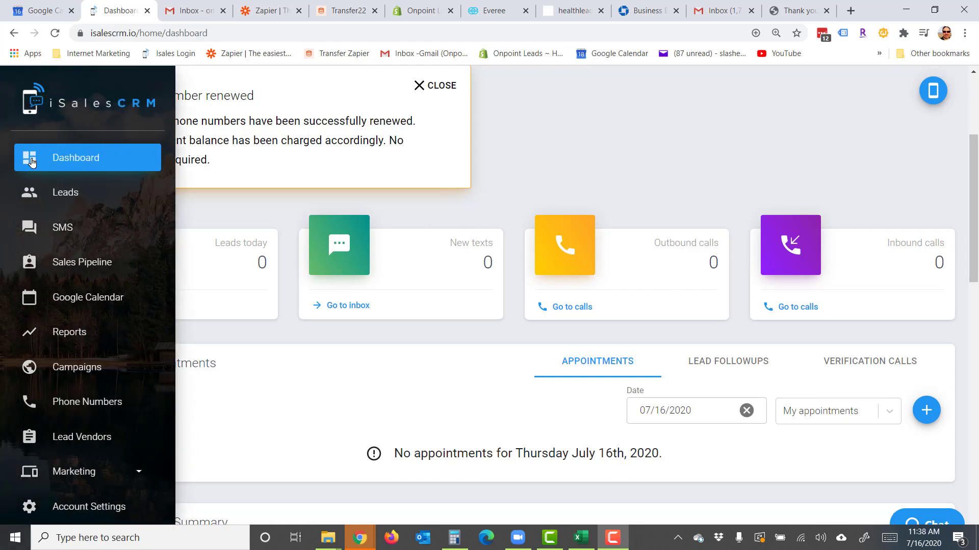
{"action": "left_click", "coordinate": [72, 197]}
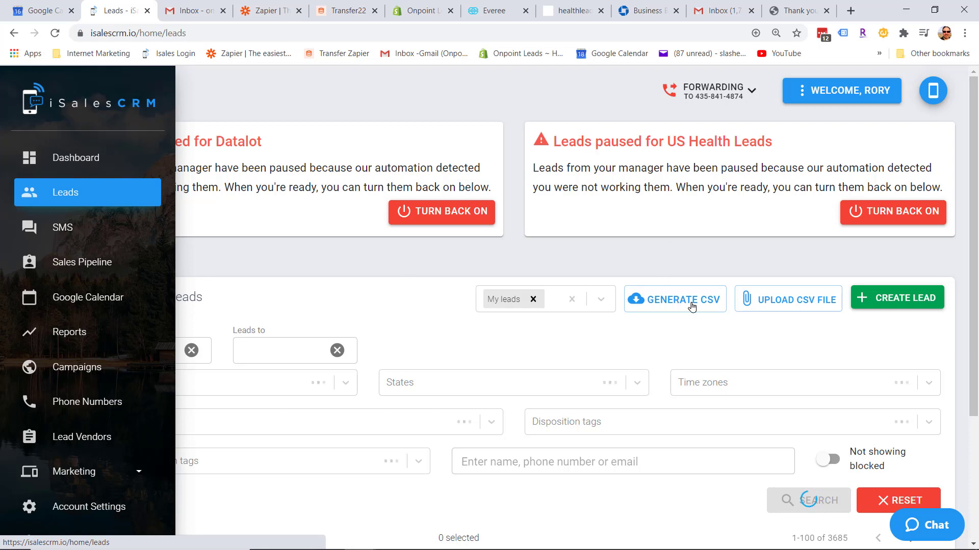
{"action": "left_click", "coordinate": [792, 302]}
{"action": "scroll", "coordinate": [357, 301], "scroll_direction": "down", "scroll_amount": 1}
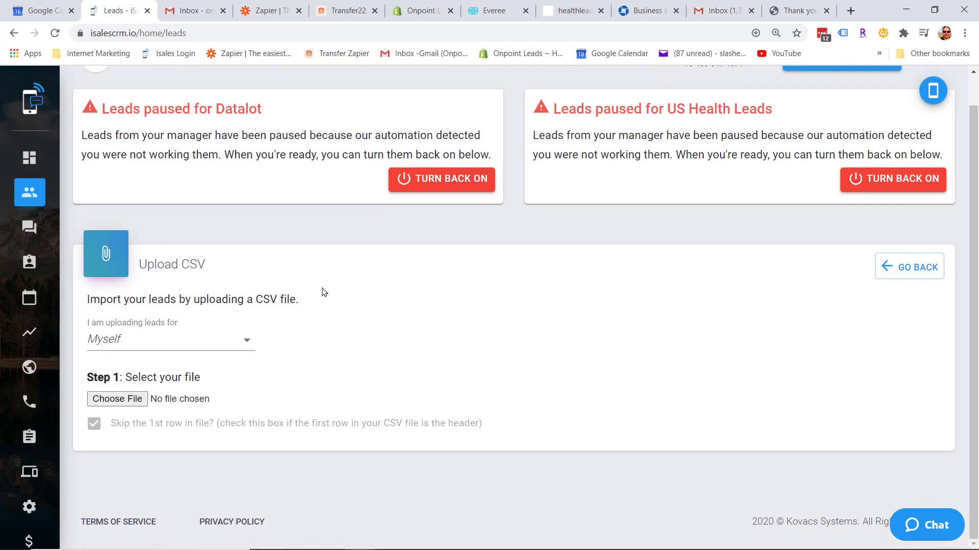
Keep Myself as the person the leads are uploaded for, and choose Isales Test Leads from Downloads as the CSV file
{"action": "left_click", "coordinate": [245, 347]}
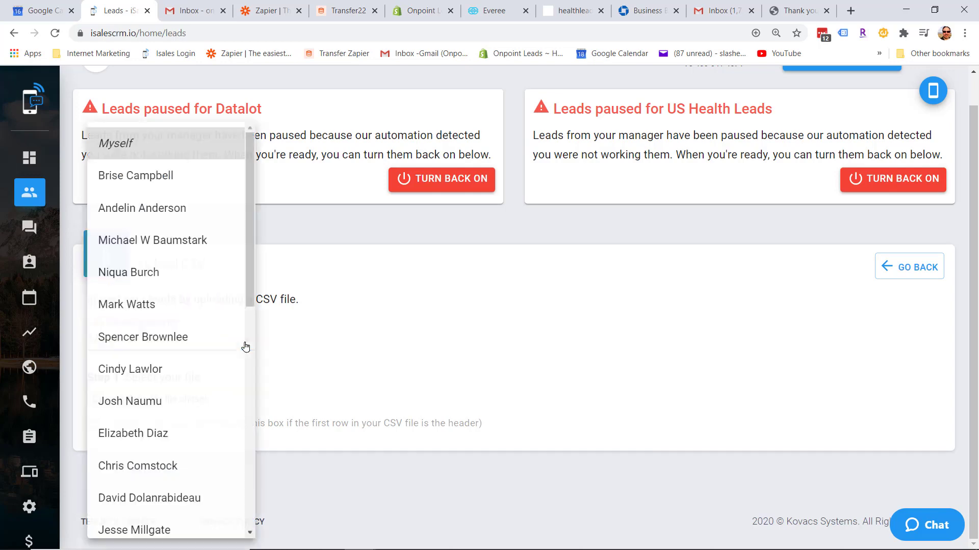
{"action": "left_click", "coordinate": [439, 291]}
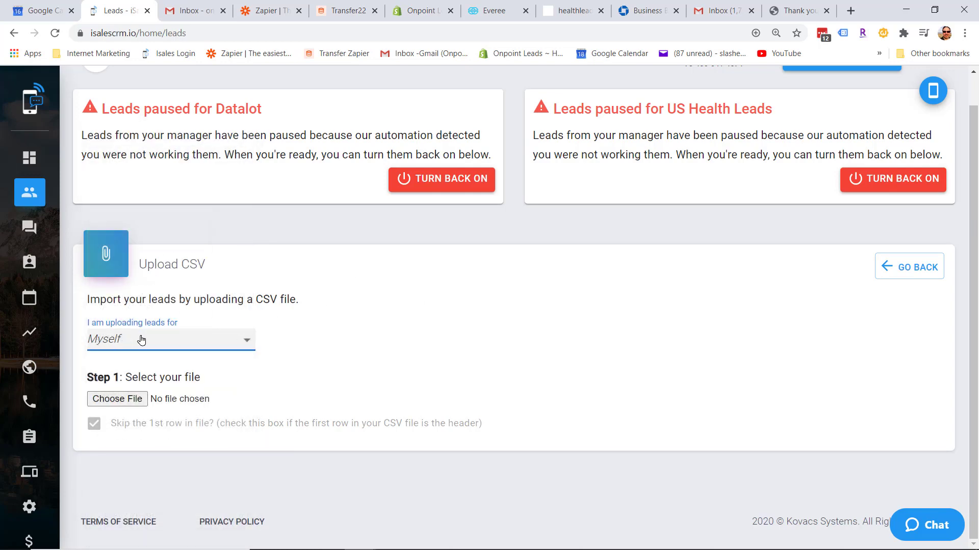
{"action": "left_click", "coordinate": [121, 400]}
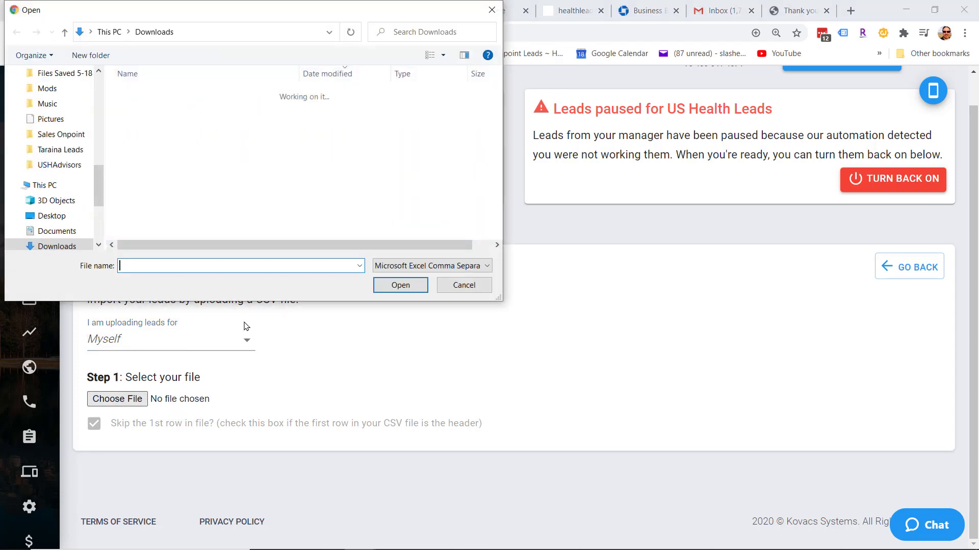
{"action": "scroll", "coordinate": [91, 189], "scroll_direction": "up", "scroll_amount": 5}
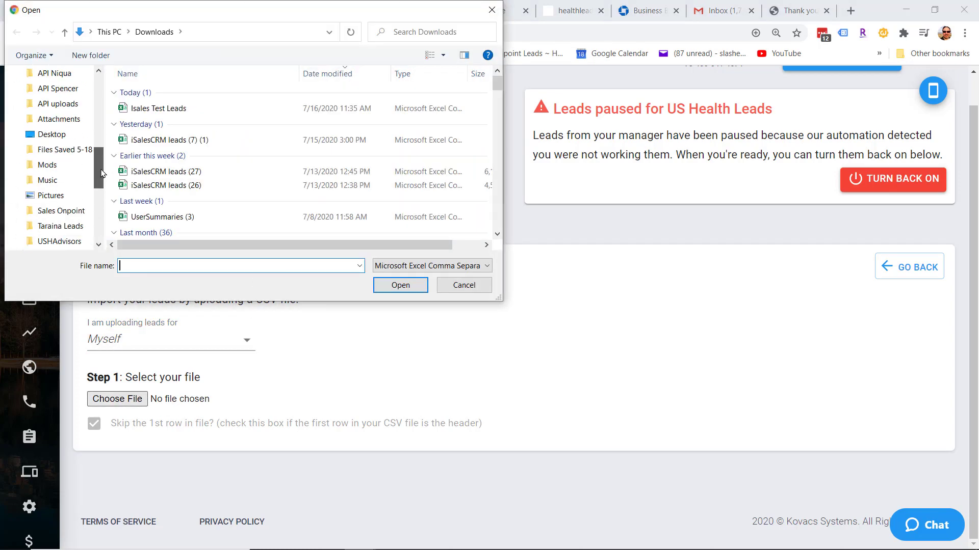
{"action": "left_click", "coordinate": [172, 110]}
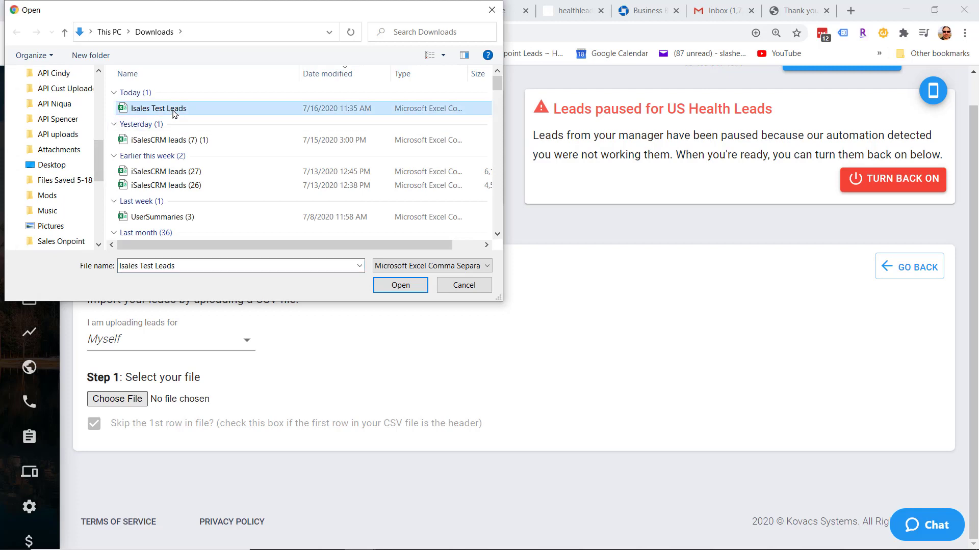
{"action": "left_click", "coordinate": [404, 287]}
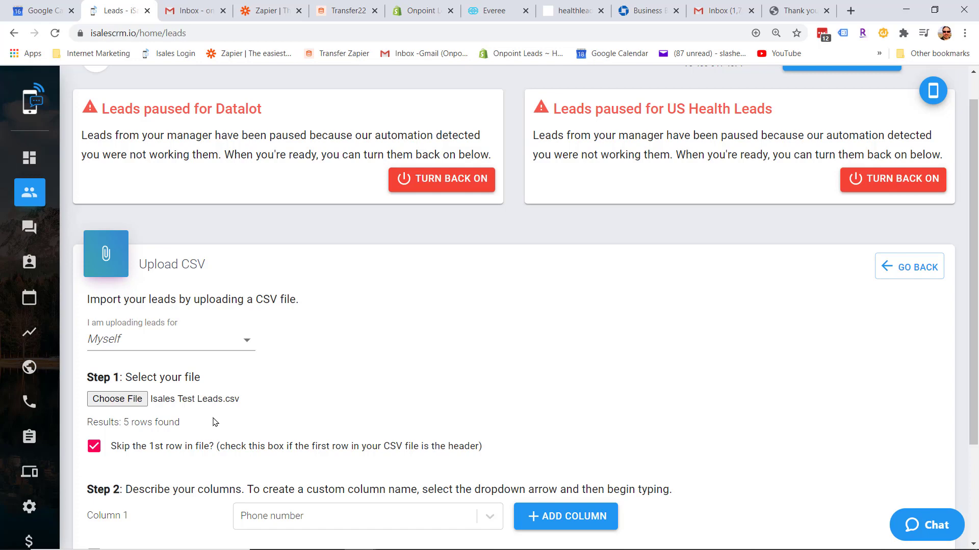
Check the column headings in the Isales Test Leads spreadsheet in Excel, and open the type choices for Column 1 in the upload form
{"action": "scroll", "coordinate": [194, 408], "scroll_direction": "down", "scroll_amount": 1}
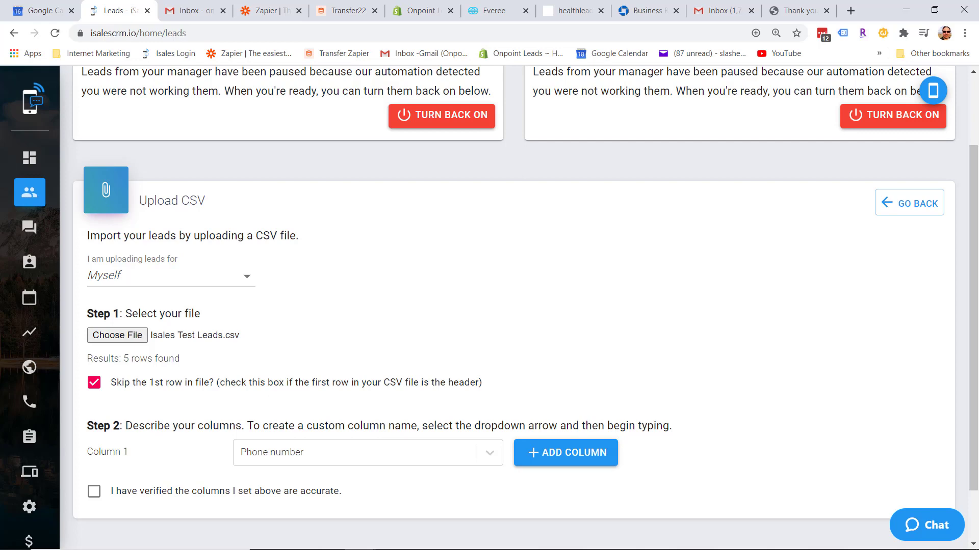
{"action": "left_click_drag", "start_coordinate": [978, 122], "coordinate": [740, 111]}
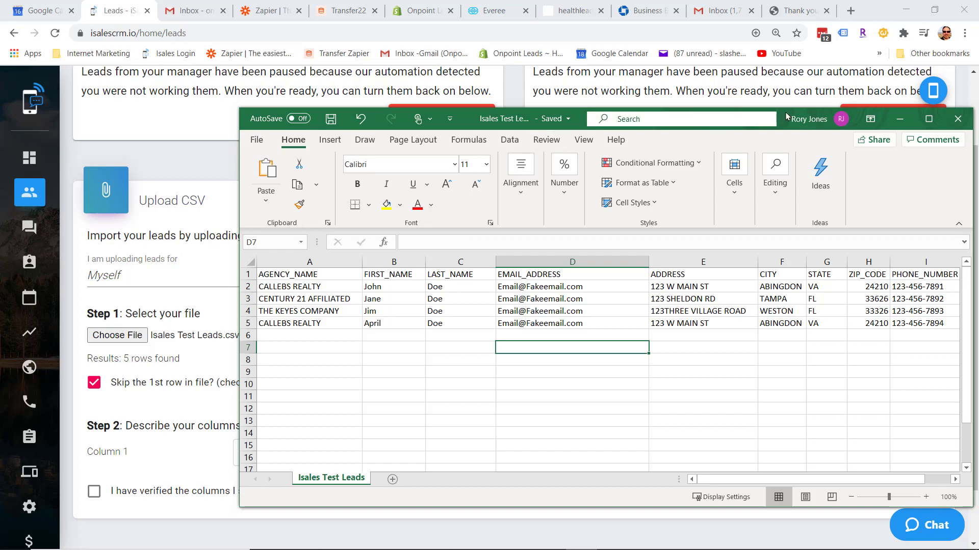
{"action": "left_click_drag", "start_coordinate": [786, 116], "coordinate": [978, 135]}
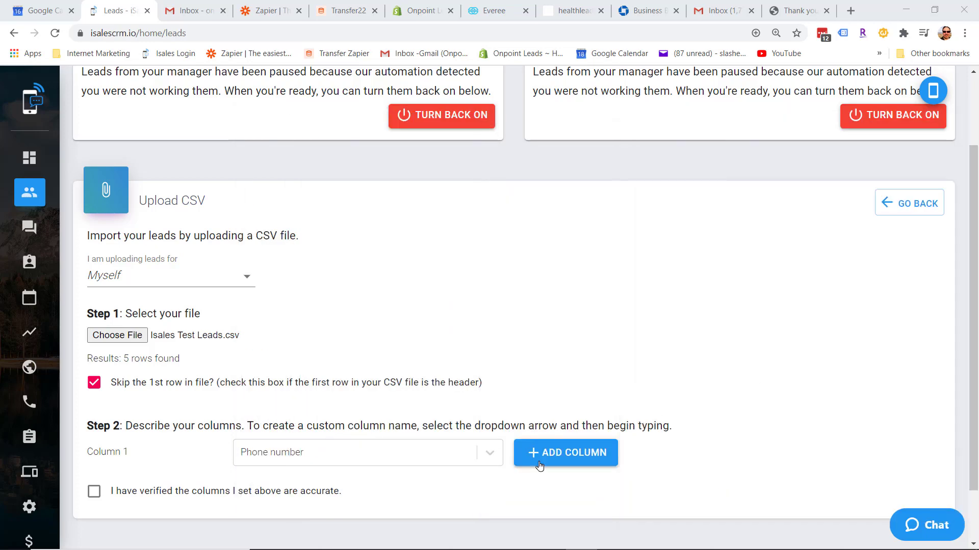
{"action": "left_click", "coordinate": [392, 454]}
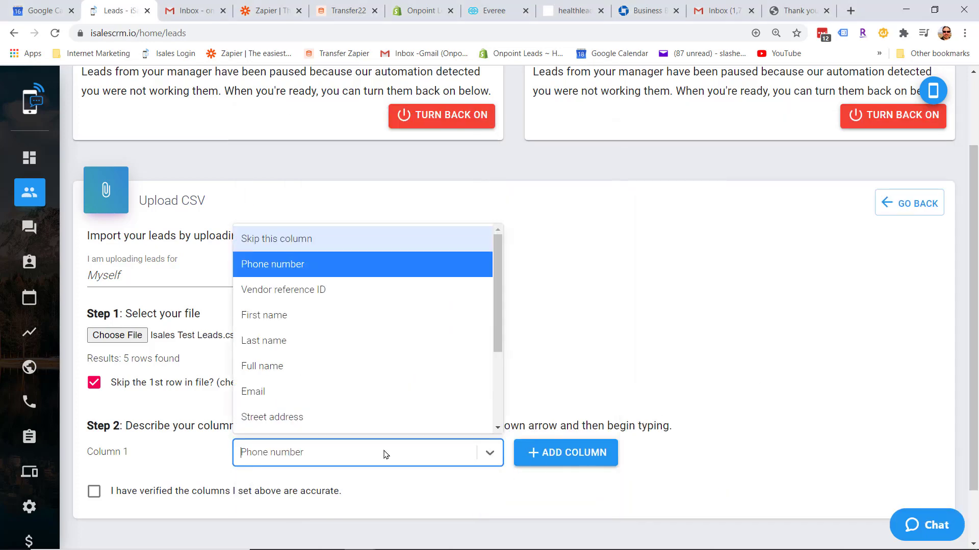
{"action": "type", "text": "ABC"}
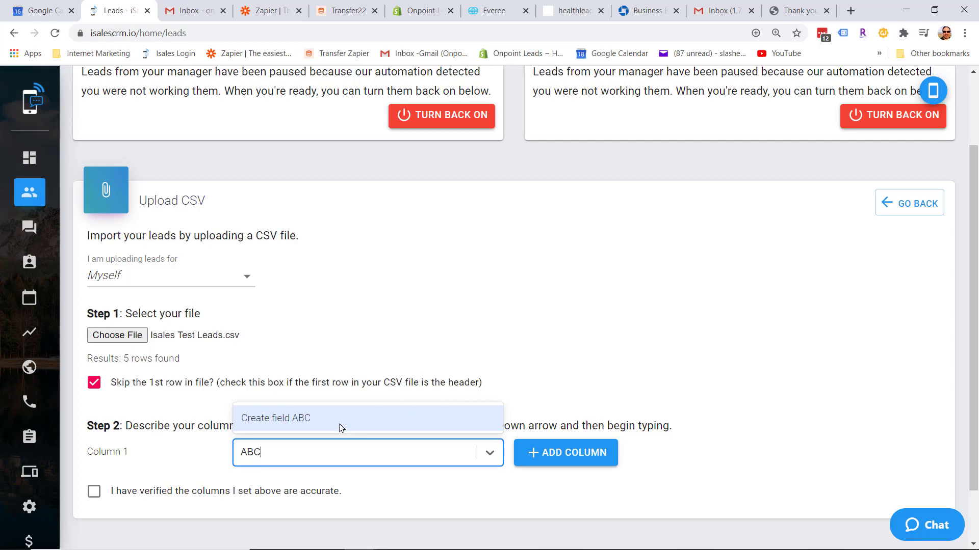
{"action": "key", "text": "BackSpace"}
{"action": "key", "text": "BackSpace"}
{"action": "key", "text": "BackSpace"}
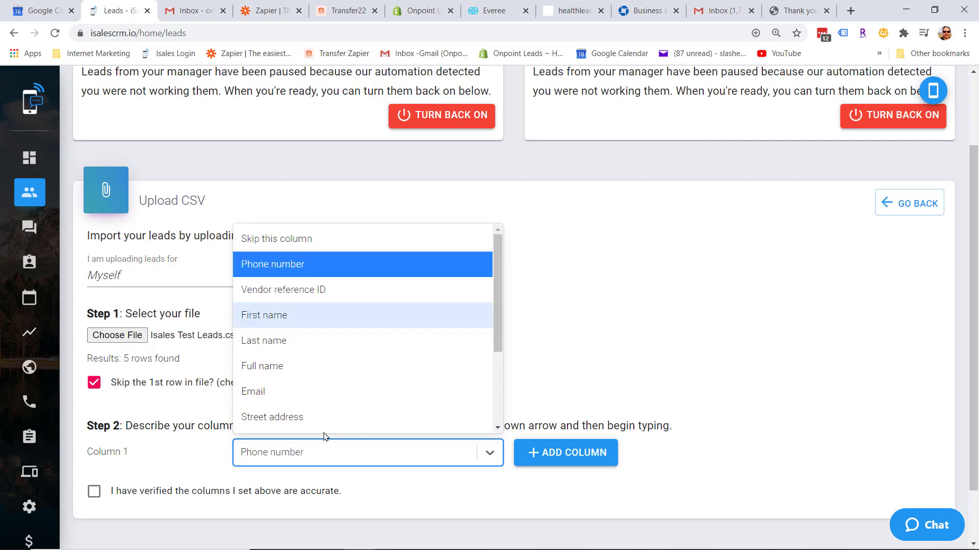
Create a custom field named Agency Name and assign it to Column 1
{"action": "type", "text": "Agency"}
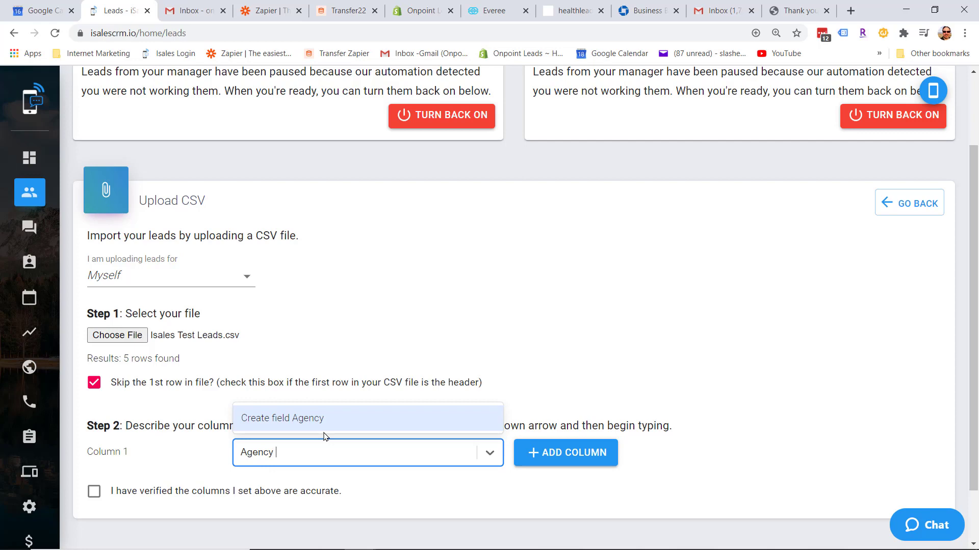
{"action": "type", "text": " Name"}
{"action": "left_click", "coordinate": [326, 422]}
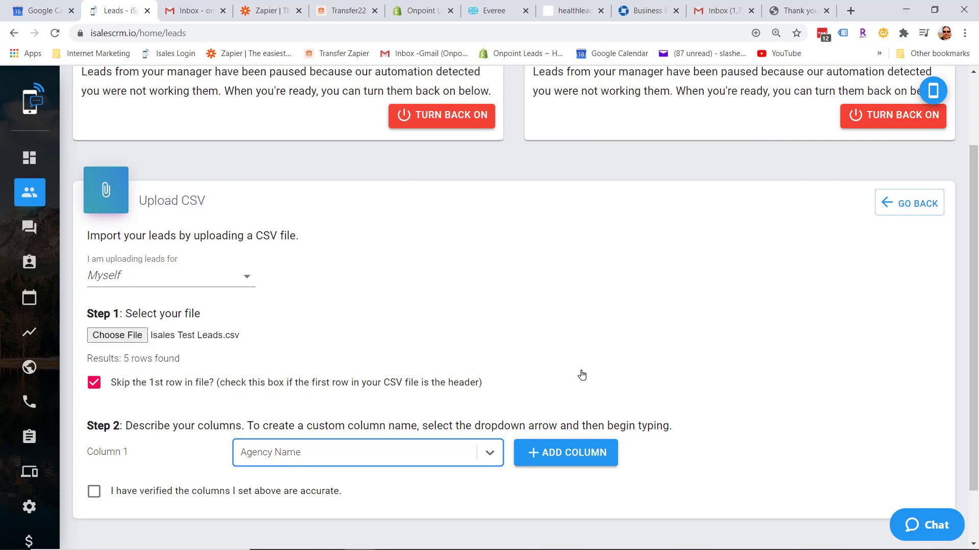
Add at least eleven more columns to the column description list of the lead upload
{"action": "scroll", "coordinate": [631, 367], "scroll_direction": "down", "scroll_amount": 2}
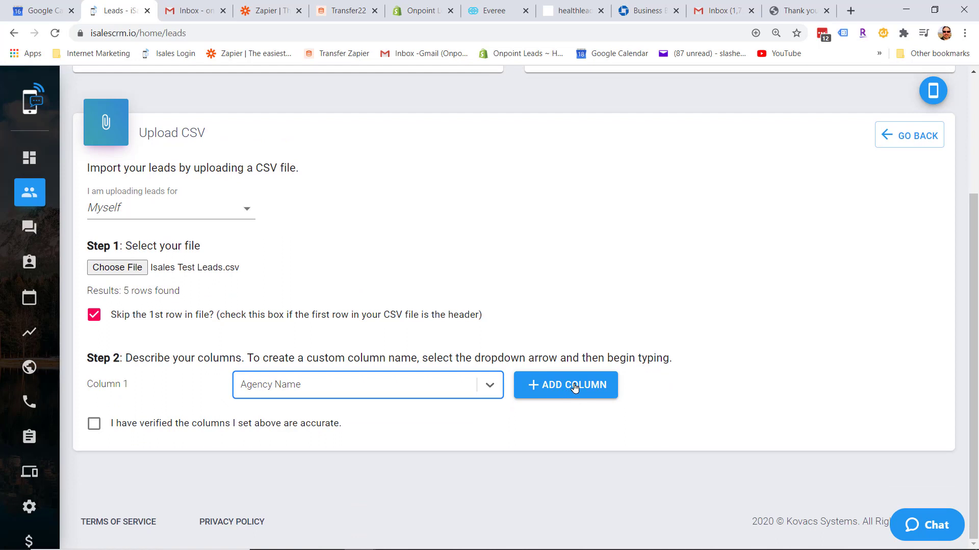
{"action": "left_click", "coordinate": [574, 388]}
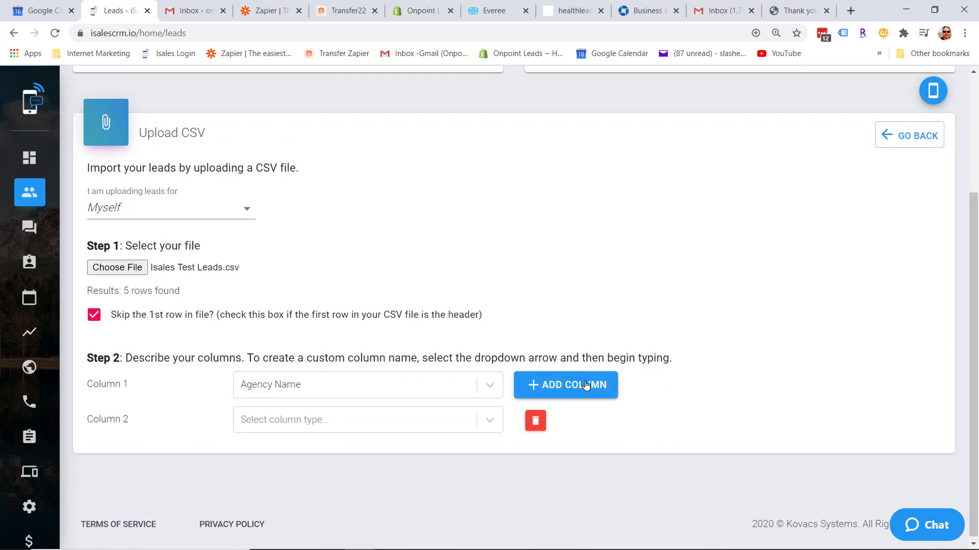
{"action": "left_click", "coordinate": [580, 386]}
{"action": "left_click", "coordinate": [581, 387]}
{"action": "left_click", "coordinate": [581, 387]}
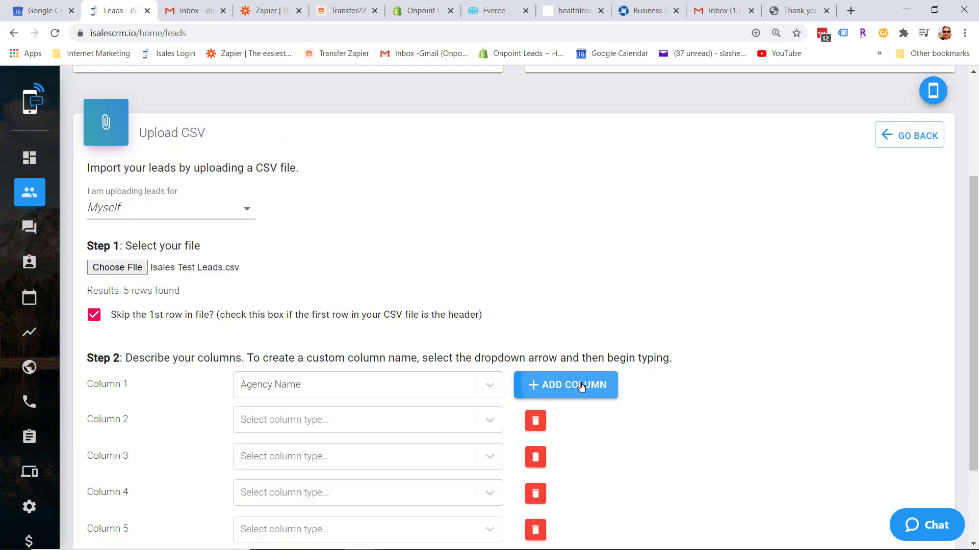
{"action": "left_click", "coordinate": [581, 388]}
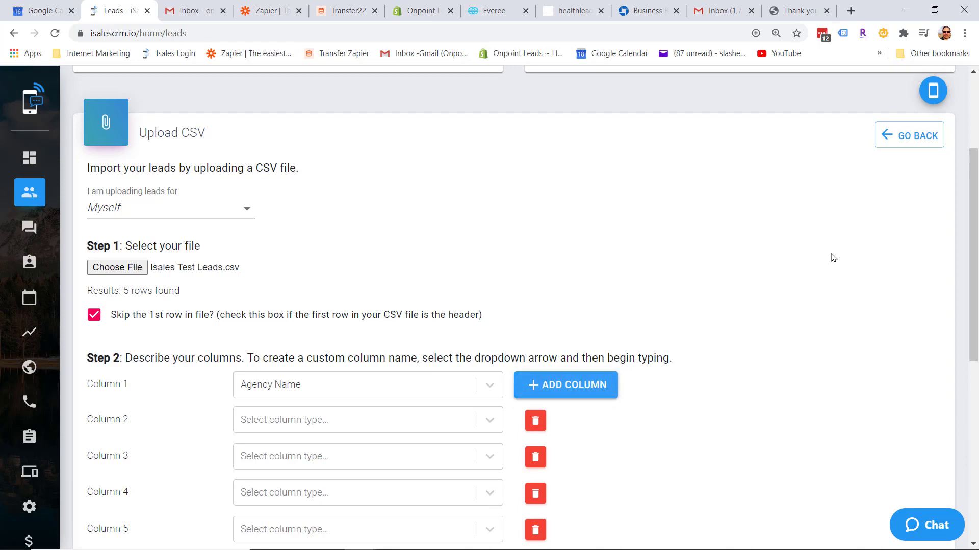
Check the heading order in the Excel spreadsheet, and set Column 2 to First name and Column 3 to Last name
{"action": "left_click_drag", "start_coordinate": [978, 192], "coordinate": [803, 84]}
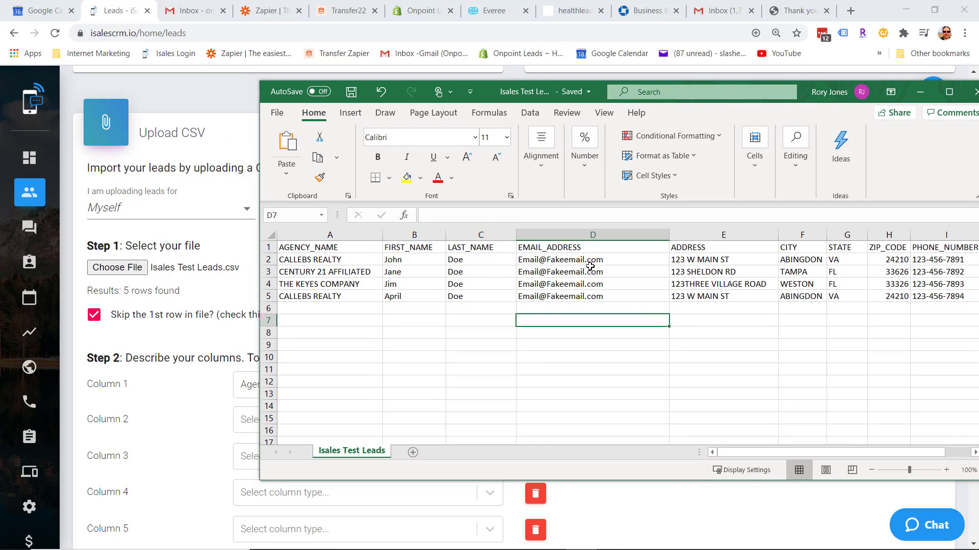
{"action": "left_click_drag", "start_coordinate": [797, 88], "coordinate": [978, 50]}
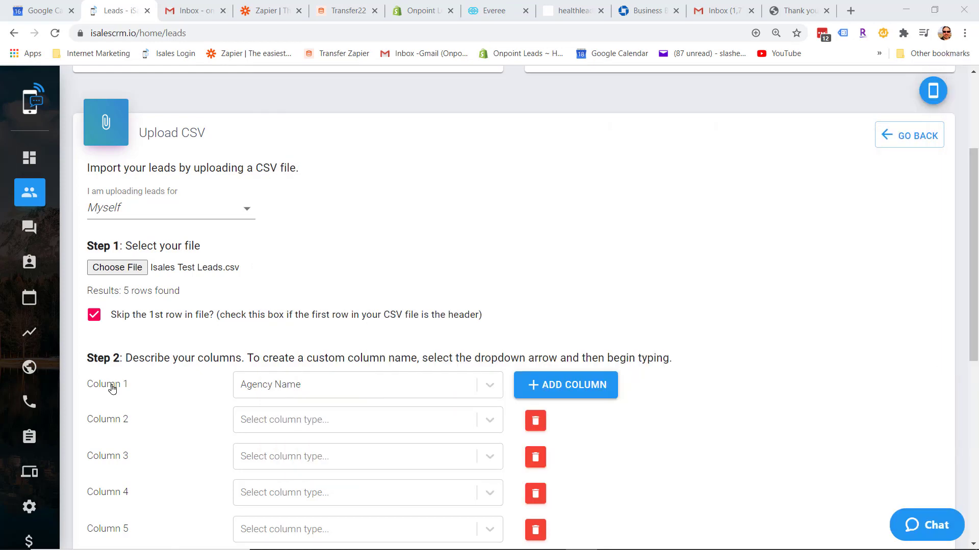
{"action": "left_click", "coordinate": [374, 421]}
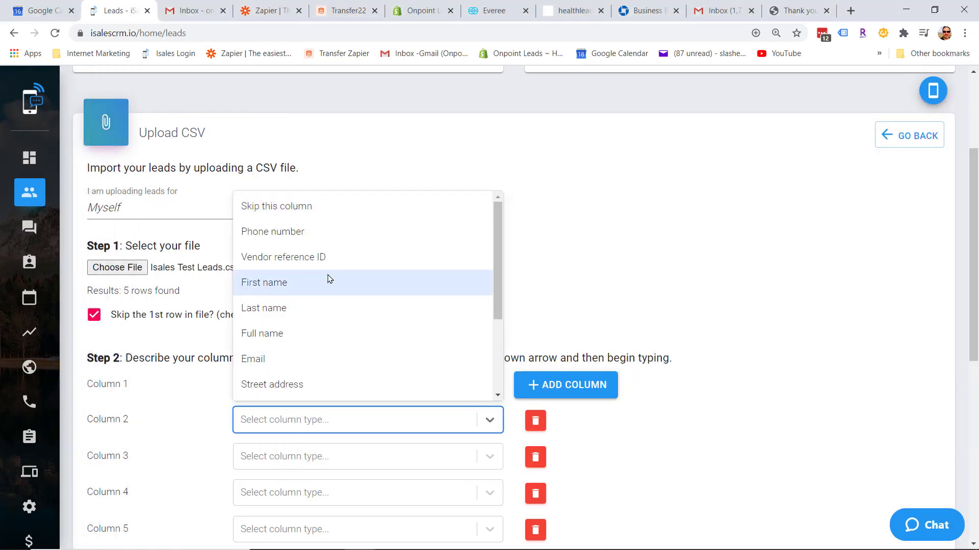
{"action": "left_click", "coordinate": [318, 285]}
{"action": "left_click", "coordinate": [342, 460]}
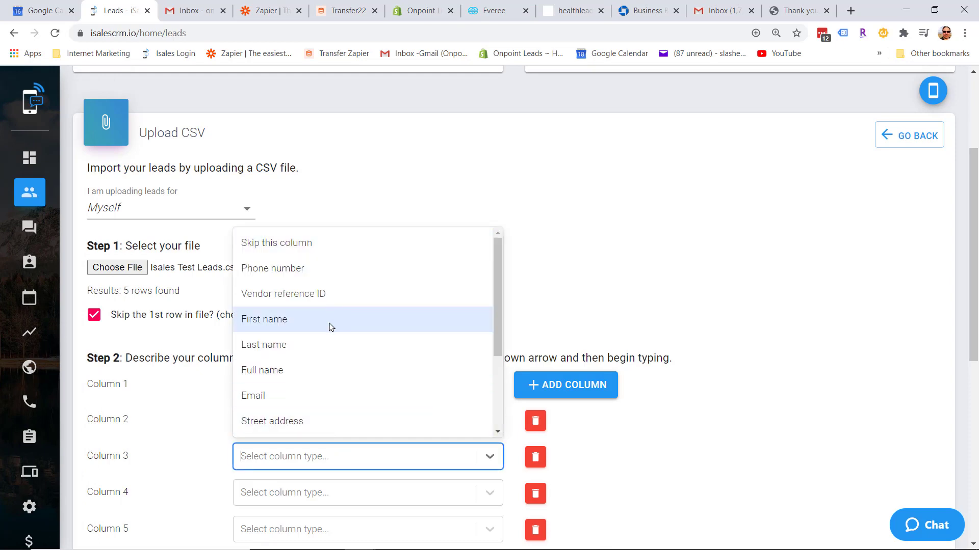
{"action": "left_click", "coordinate": [307, 345]}
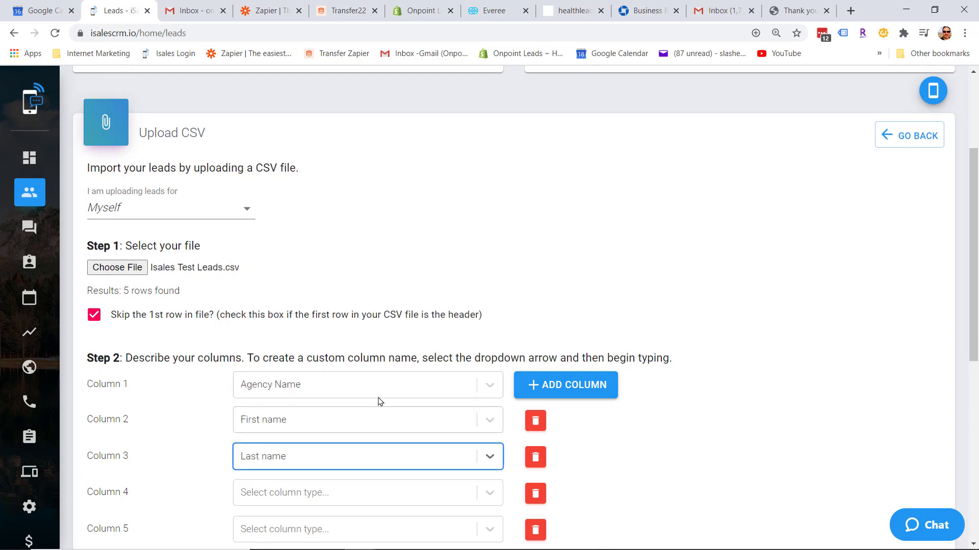
Set the type of Column 4 to Email and Column 5 to Street address
{"action": "scroll", "coordinate": [332, 393], "scroll_direction": "down", "scroll_amount": 2}
{"action": "left_click", "coordinate": [332, 370]}
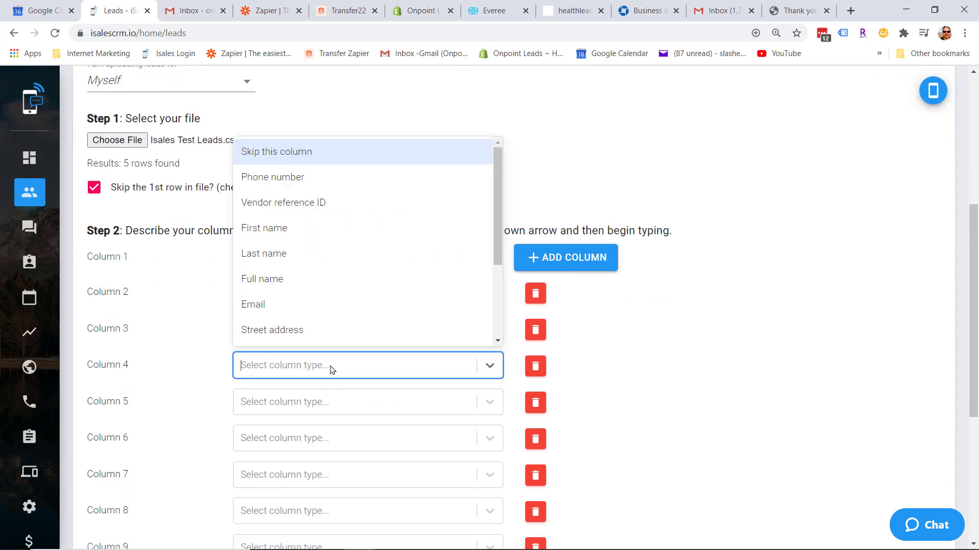
{"action": "left_click", "coordinate": [330, 302]}
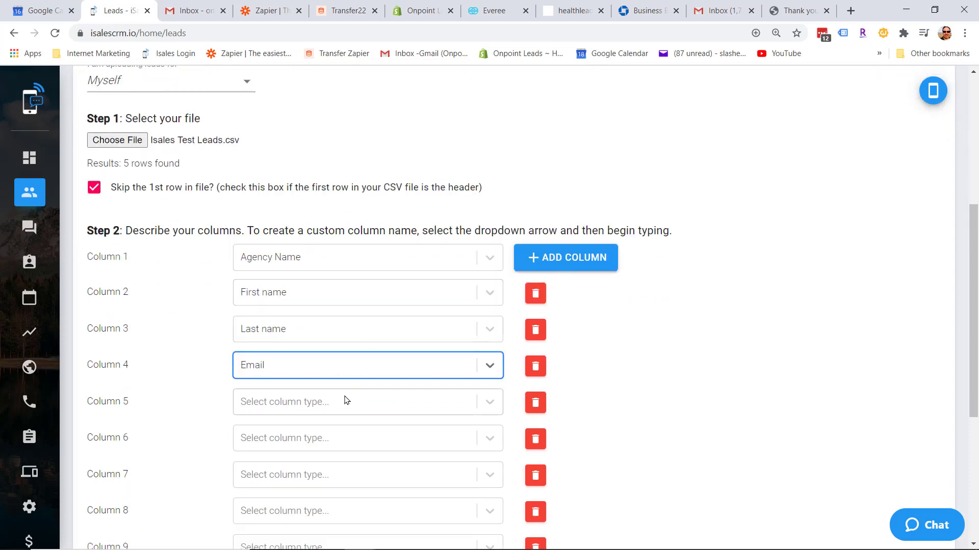
{"action": "left_click", "coordinate": [345, 406]}
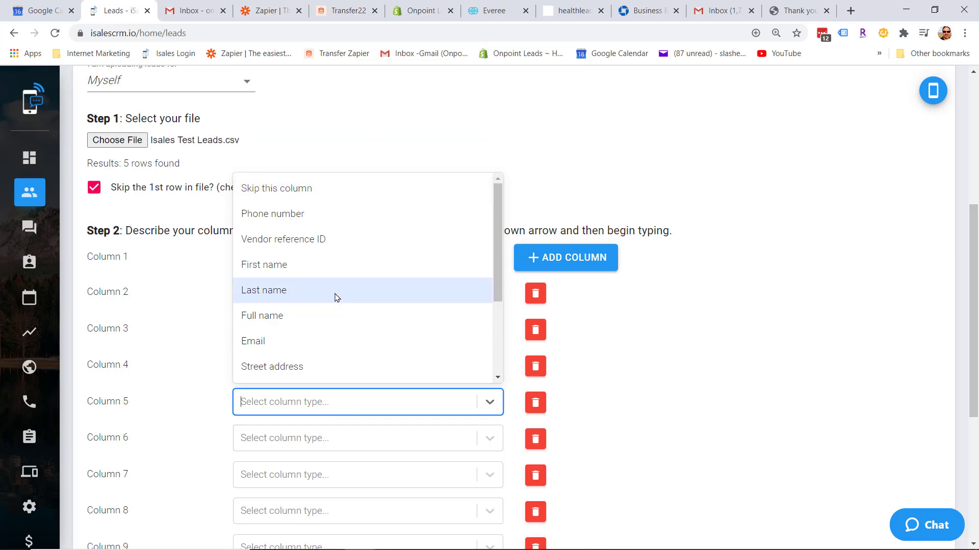
{"action": "left_click", "coordinate": [315, 367]}
Set the type of Column 6 to City and Column 7 to State
{"action": "scroll", "coordinate": [330, 354], "scroll_direction": "down", "scroll_amount": 3}
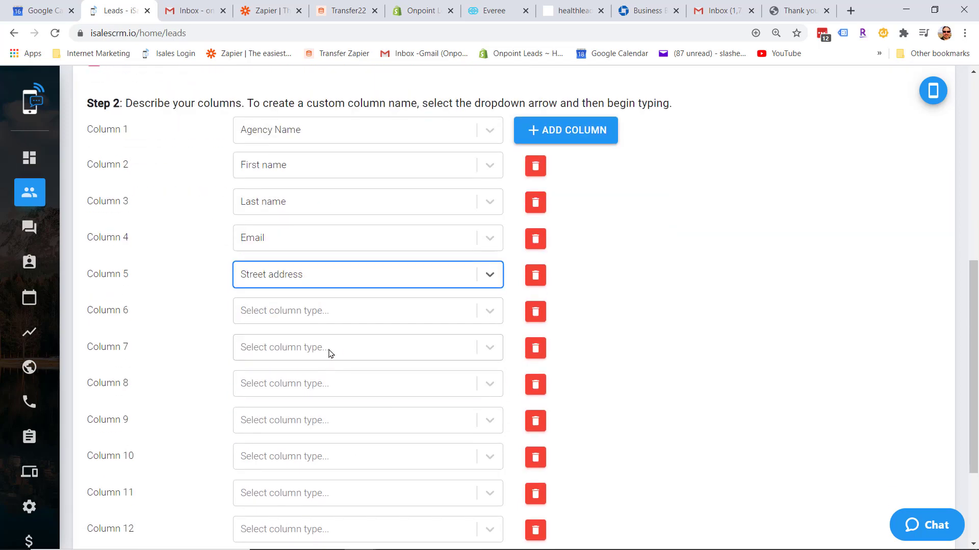
{"action": "left_click", "coordinate": [338, 313]}
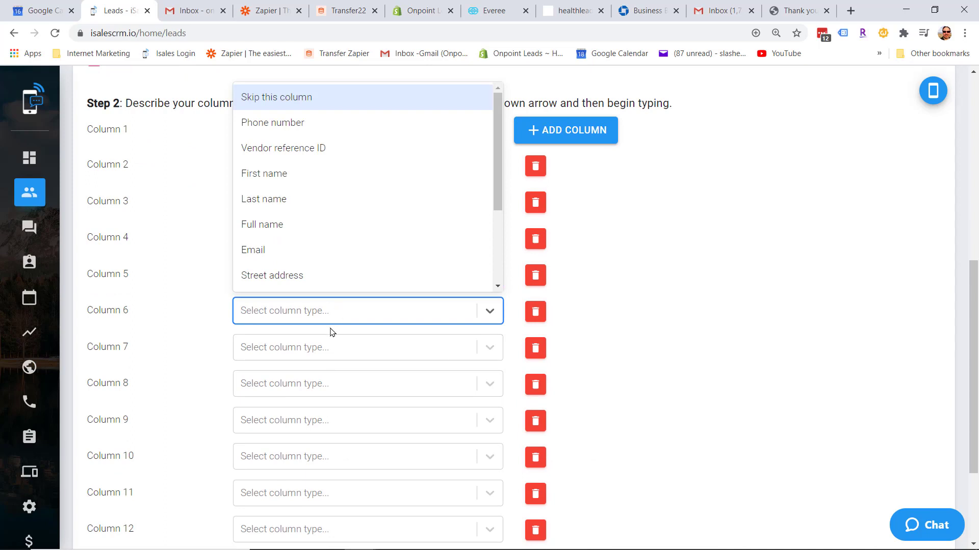
{"action": "scroll", "coordinate": [306, 239], "scroll_direction": "down", "scroll_amount": 2}
{"action": "left_click", "coordinate": [299, 233]}
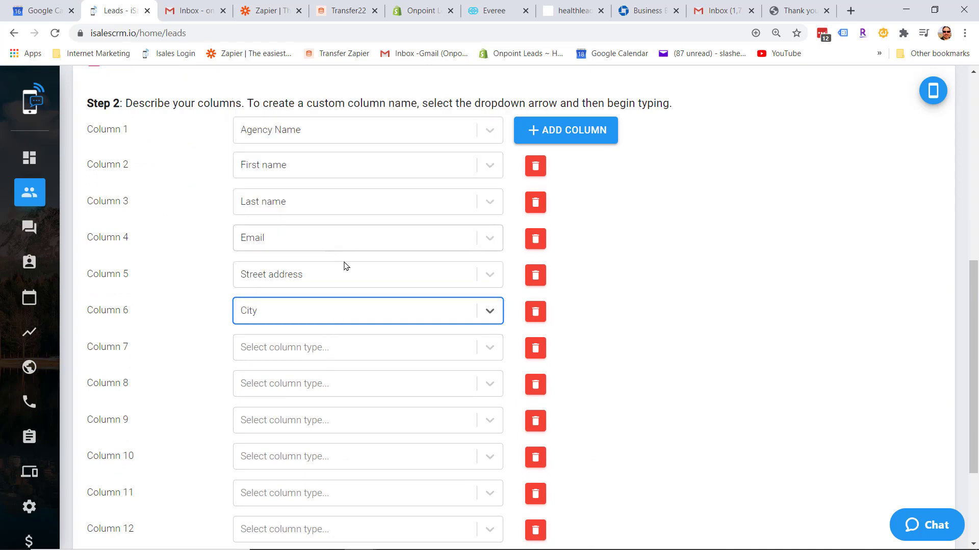
{"action": "left_click", "coordinate": [330, 346]}
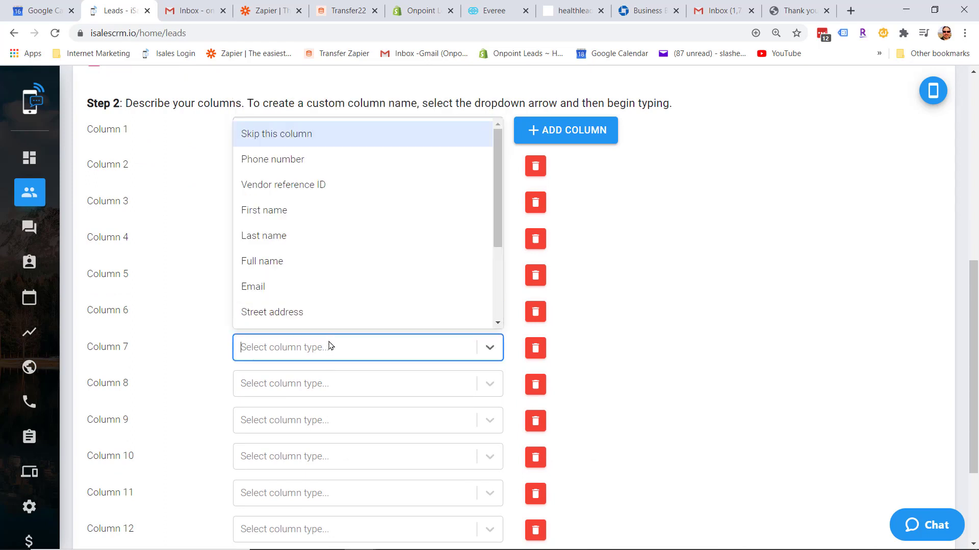
{"action": "scroll", "coordinate": [339, 279], "scroll_direction": "down", "scroll_amount": 3}
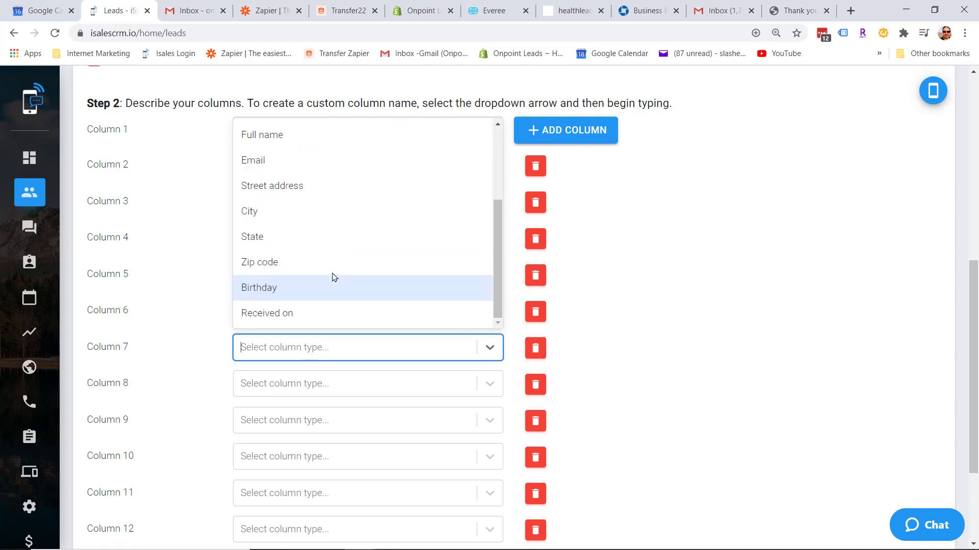
{"action": "left_click", "coordinate": [320, 241]}
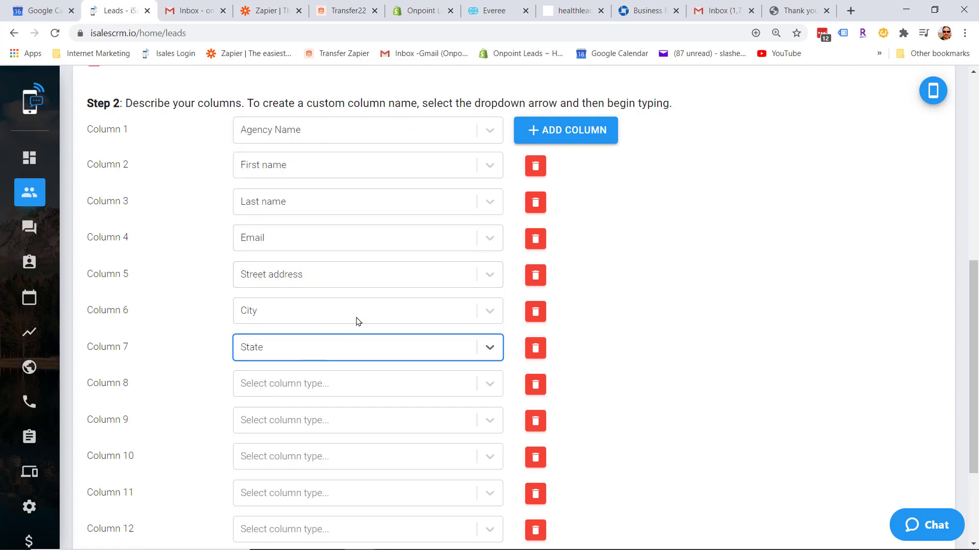
Set the type of Column 8 to Zip code
{"action": "scroll", "coordinate": [358, 321], "scroll_direction": "down", "scroll_amount": 1}
{"action": "left_click", "coordinate": [343, 327]}
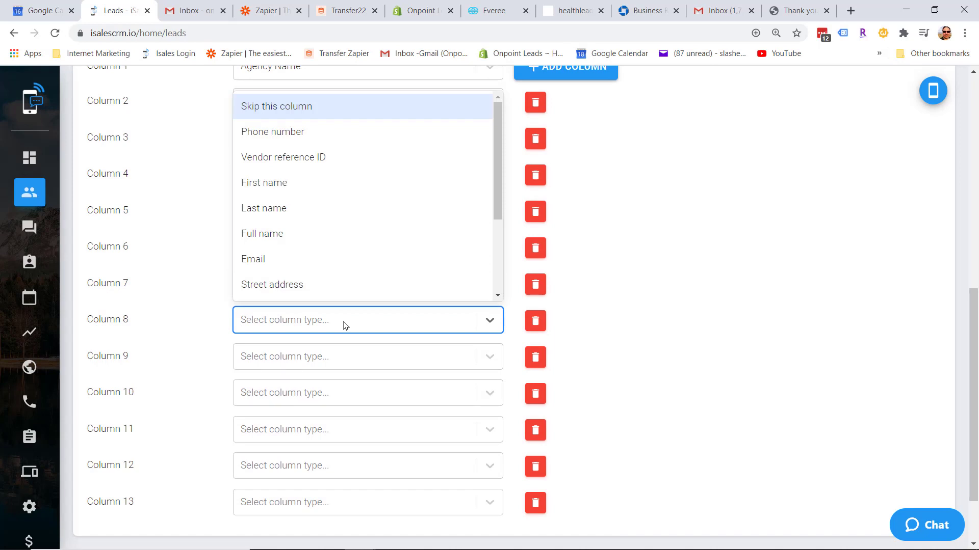
{"action": "scroll", "coordinate": [351, 255], "scroll_direction": "down", "scroll_amount": 1}
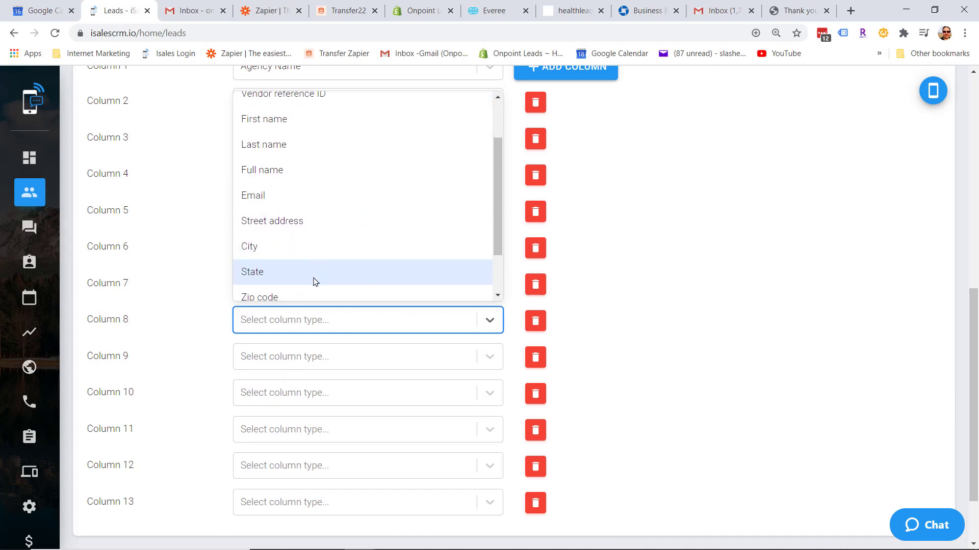
{"action": "scroll", "coordinate": [314, 278], "scroll_direction": "down", "scroll_amount": 1}
{"action": "left_click", "coordinate": [310, 242]}
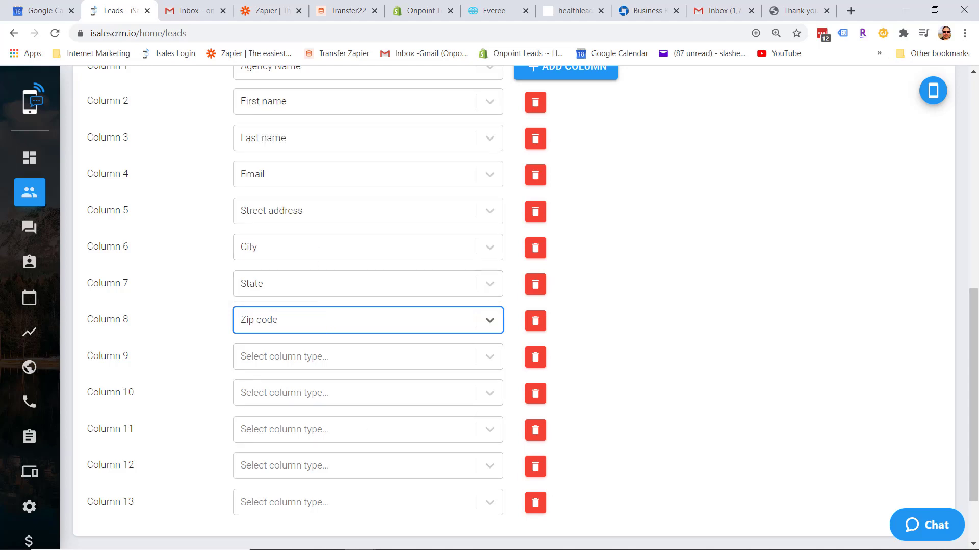
Check the headings following ZIP_CODE in the Excel spreadsheet, and create the custom field "Ofiice Number" for Column 9
{"action": "left_click_drag", "start_coordinate": [978, 104], "coordinate": [726, 76]}
{"action": "left_click_drag", "start_coordinate": [727, 438], "coordinate": [775, 418]}
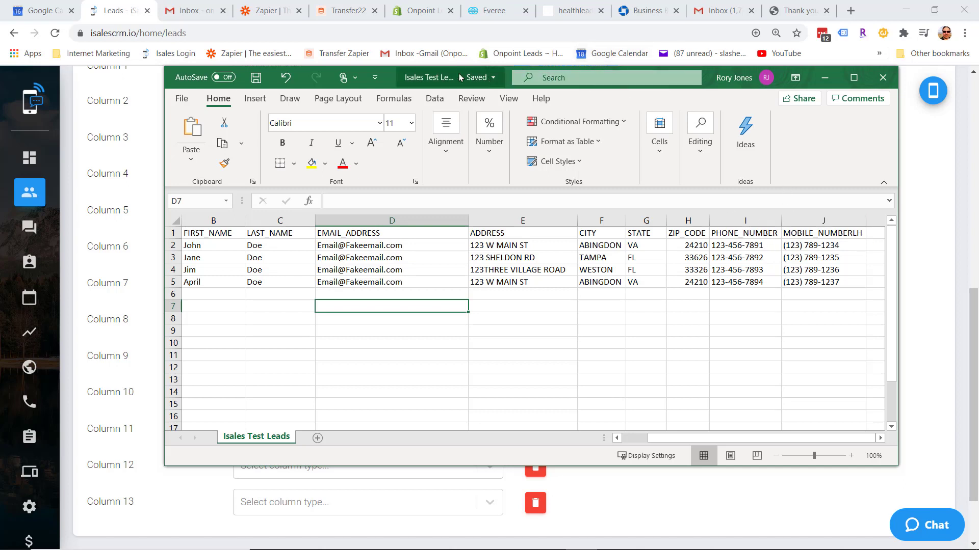
{"action": "left_click", "coordinate": [375, 77]}
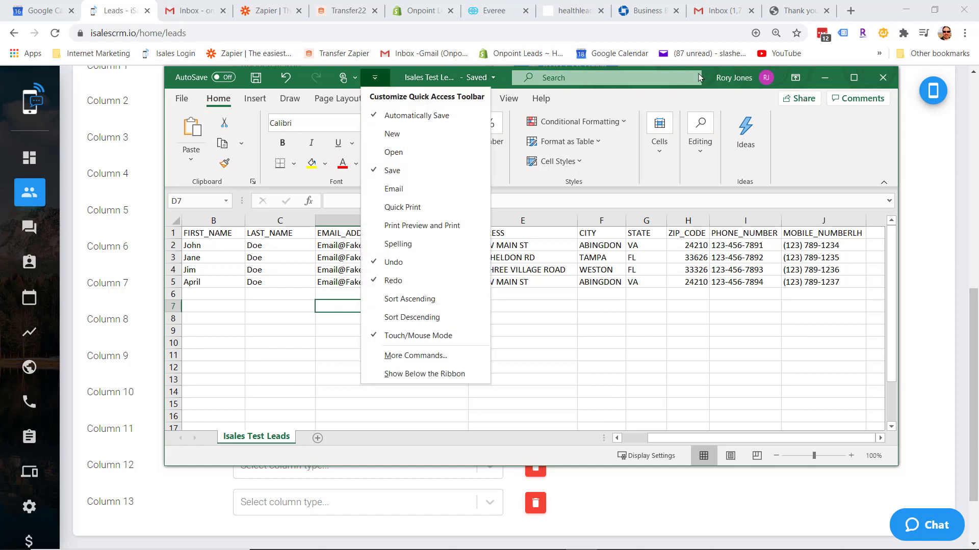
{"action": "left_click", "coordinate": [825, 77]}
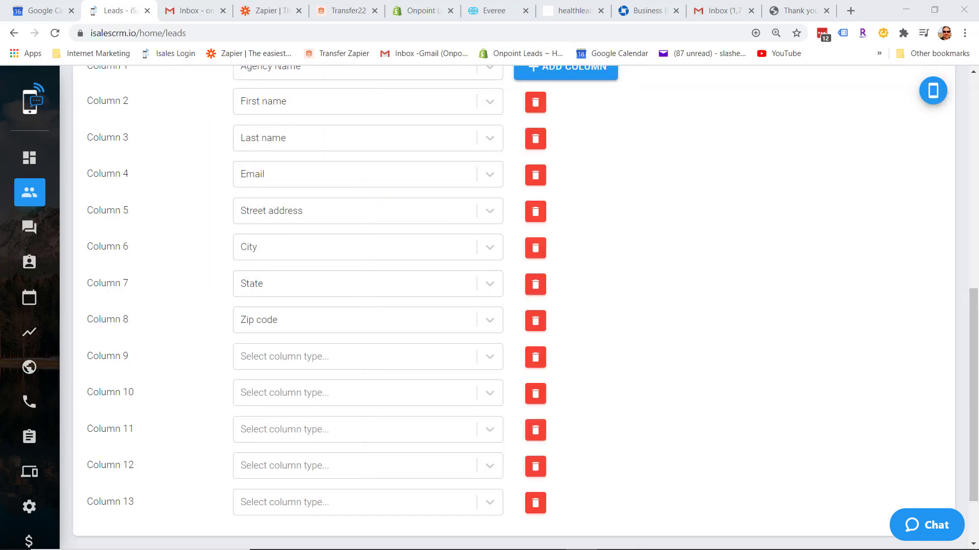
{"action": "left_click", "coordinate": [341, 357]}
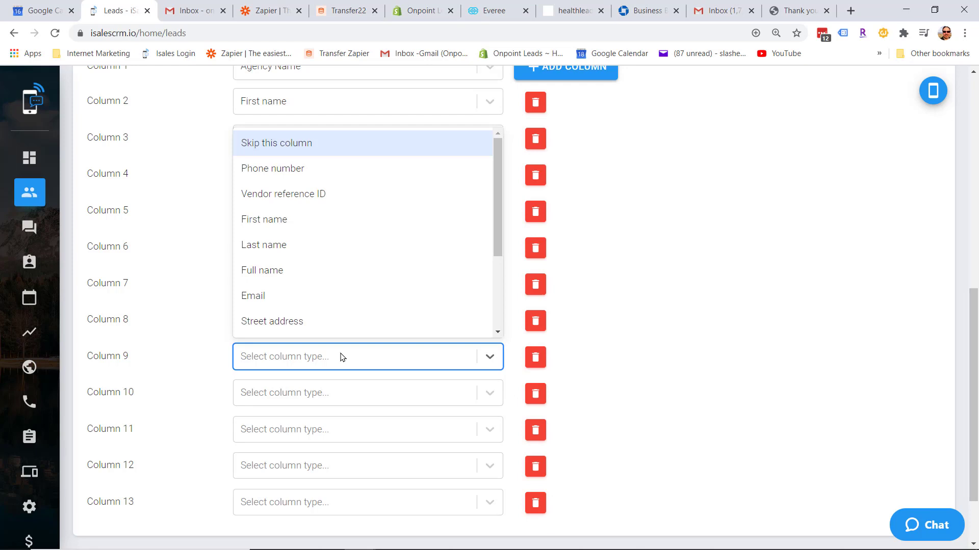
{"action": "type", "text": "Ofiic"}
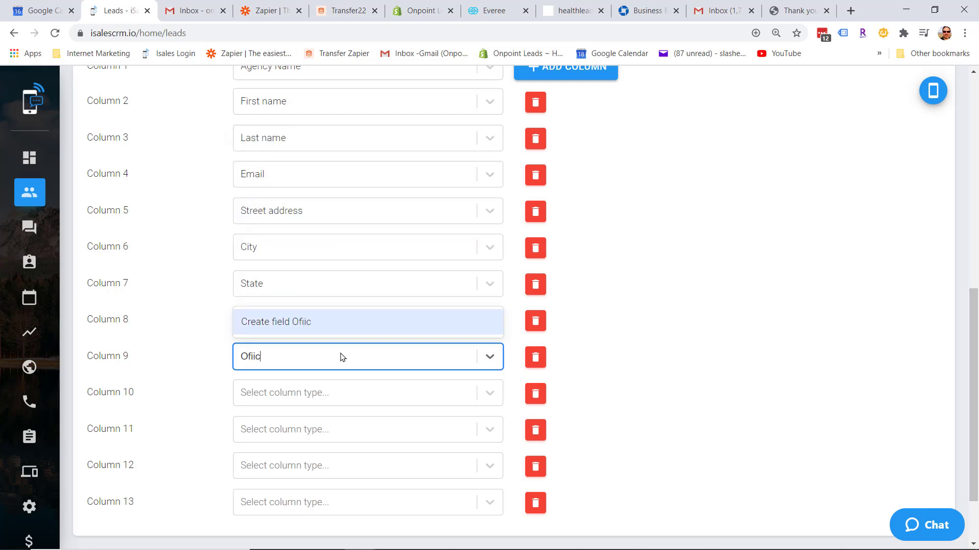
{"action": "type", "text": "e Number"}
{"action": "left_click", "coordinate": [339, 328]}
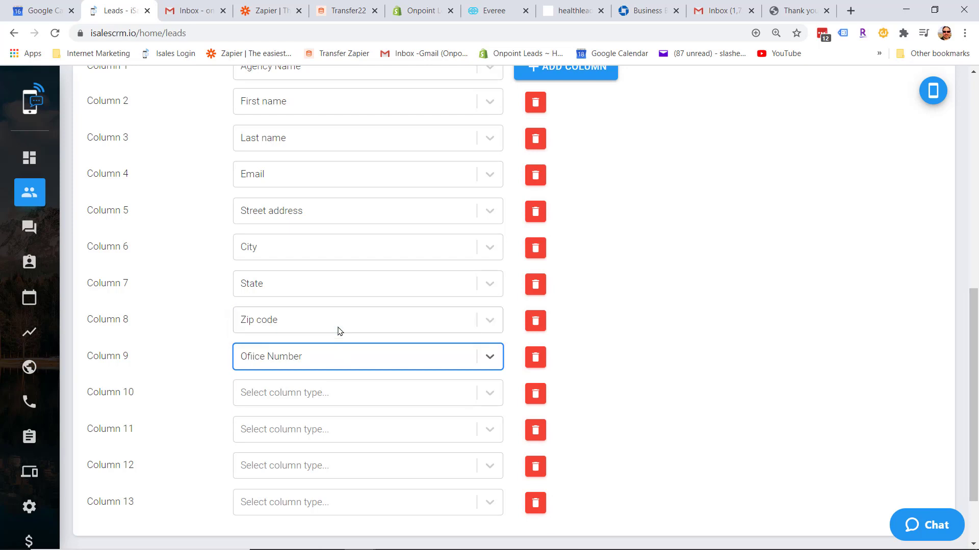
Set the type of Column 10 to Phone number and delete the unused Columns 11 to 13
{"action": "left_click", "coordinate": [340, 397]}
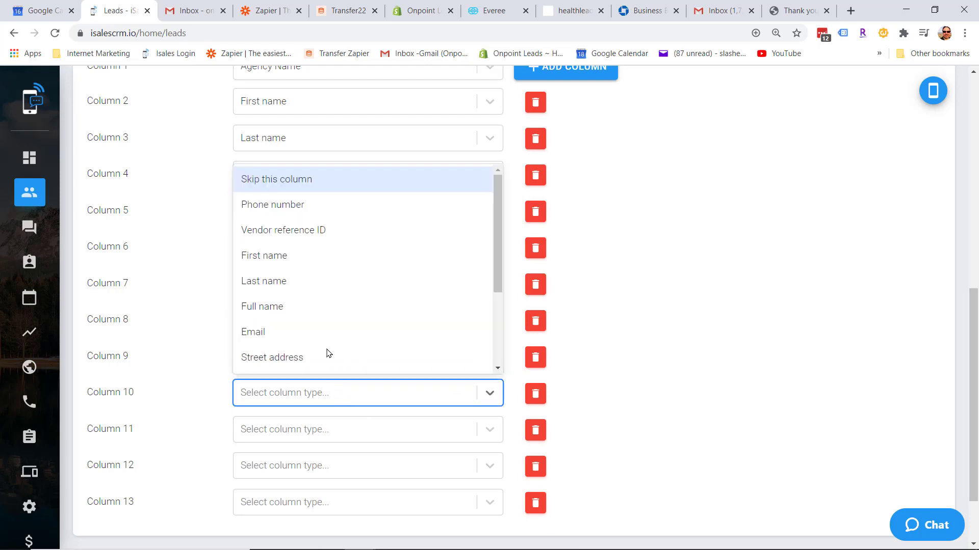
{"action": "left_click", "coordinate": [334, 210]}
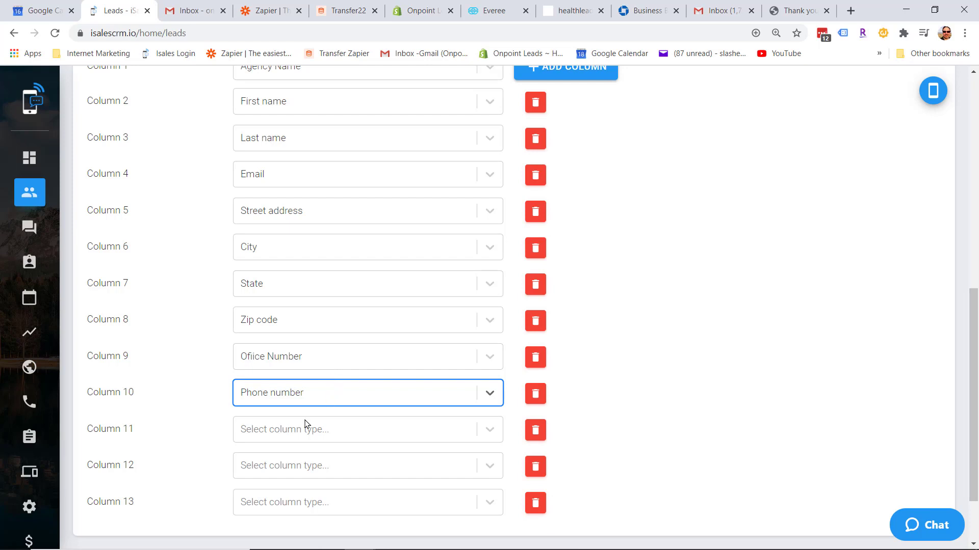
{"action": "left_click", "coordinate": [540, 432]}
{"action": "left_click", "coordinate": [541, 432]}
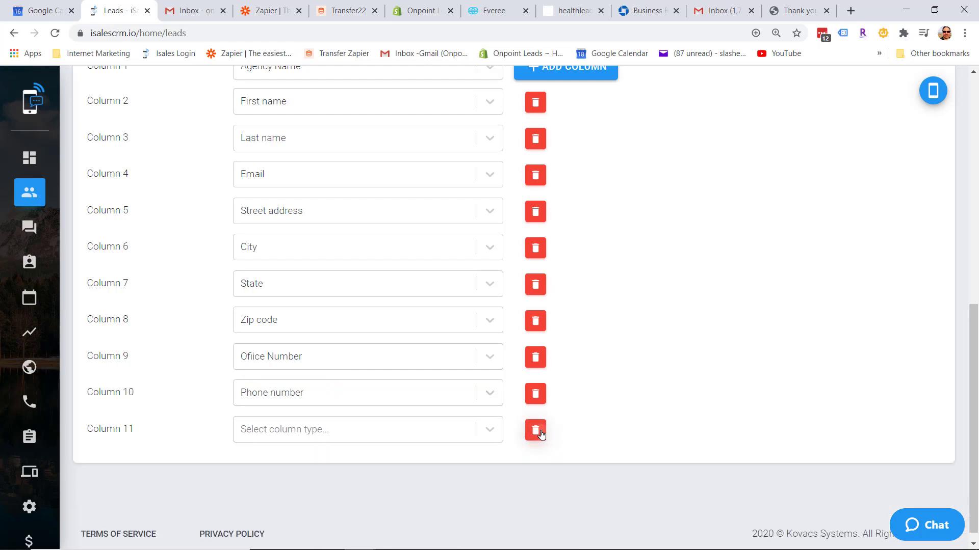
{"action": "left_click", "coordinate": [541, 432]}
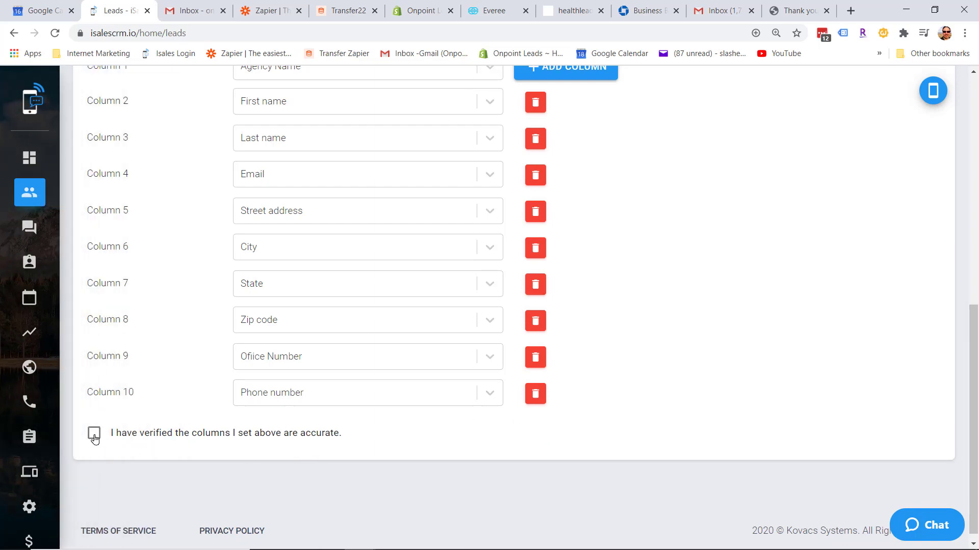
Confirm that the set columns are accurate and review the sample rows through to the Phone number column
{"action": "left_click", "coordinate": [94, 435]}
{"action": "scroll", "coordinate": [776, 356], "scroll_direction": "down", "scroll_amount": 4}
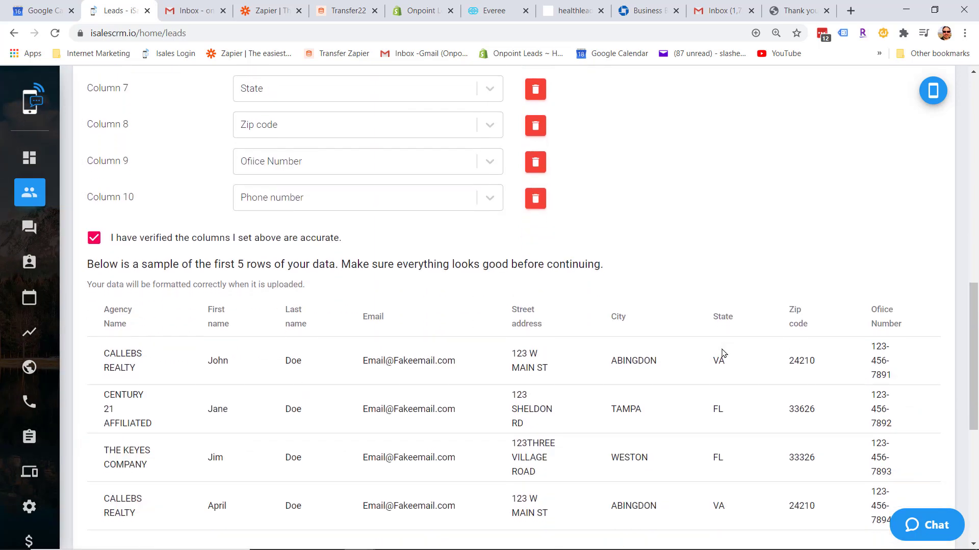
{"action": "scroll", "coordinate": [723, 353], "scroll_direction": "down", "scroll_amount": 1}
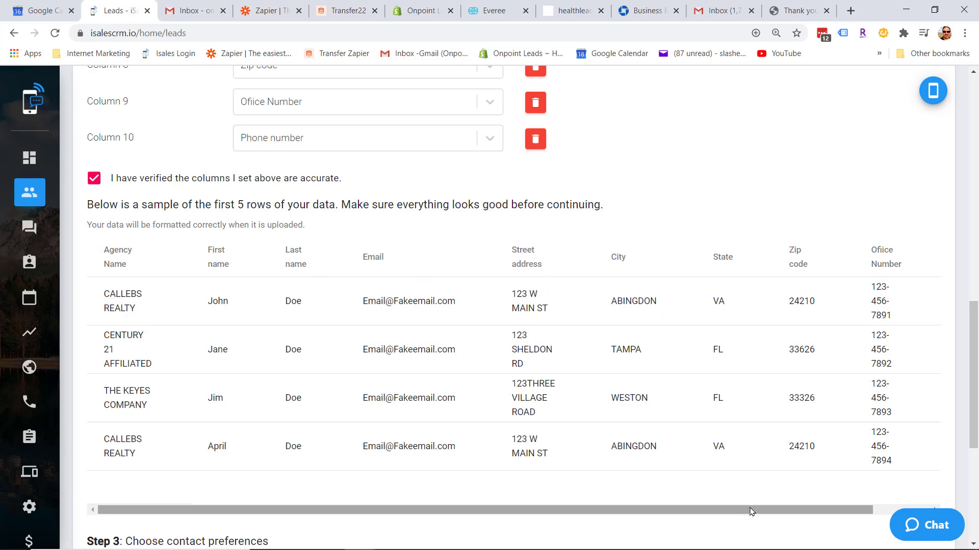
{"action": "left_click", "coordinate": [919, 509]}
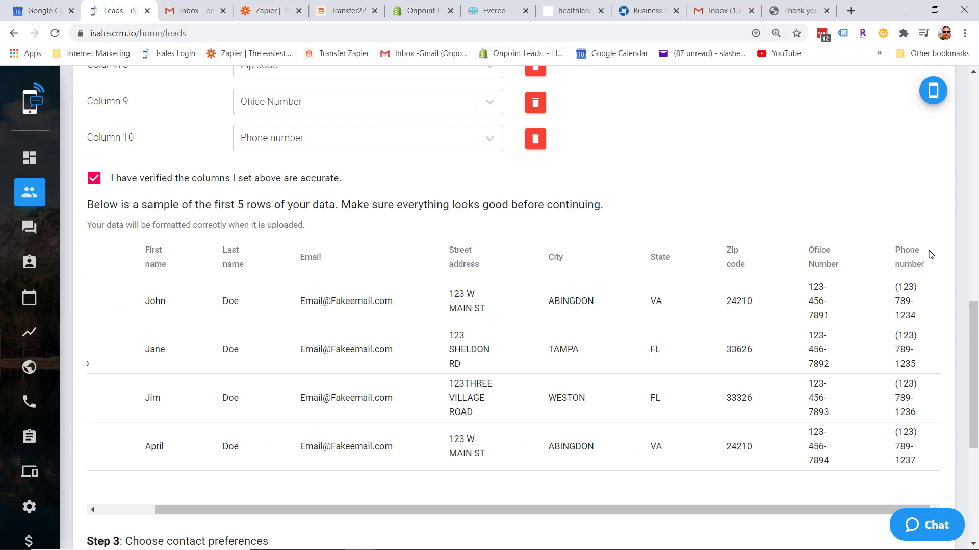
{"action": "scroll", "coordinate": [704, 332], "scroll_direction": "down", "scroll_amount": 6}
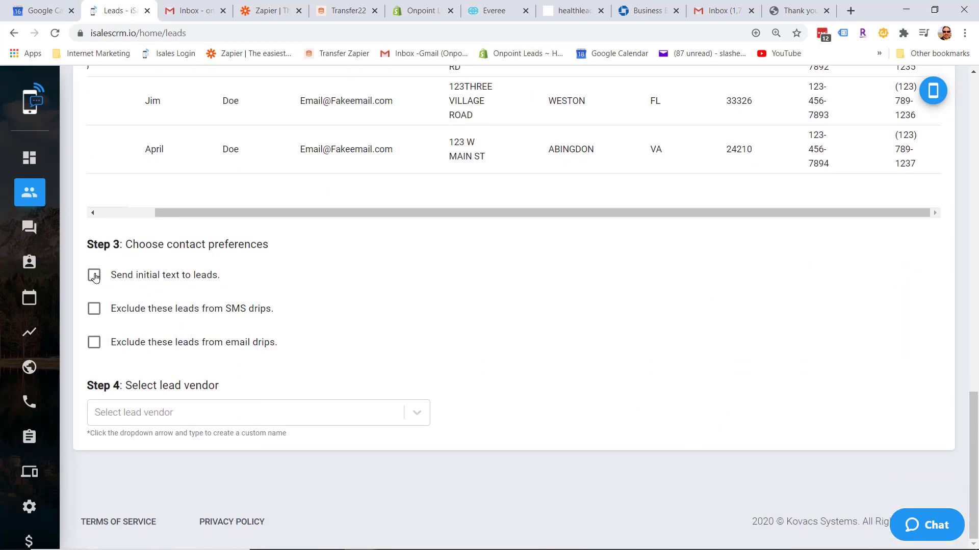
{"action": "left_click", "coordinate": [95, 275]}
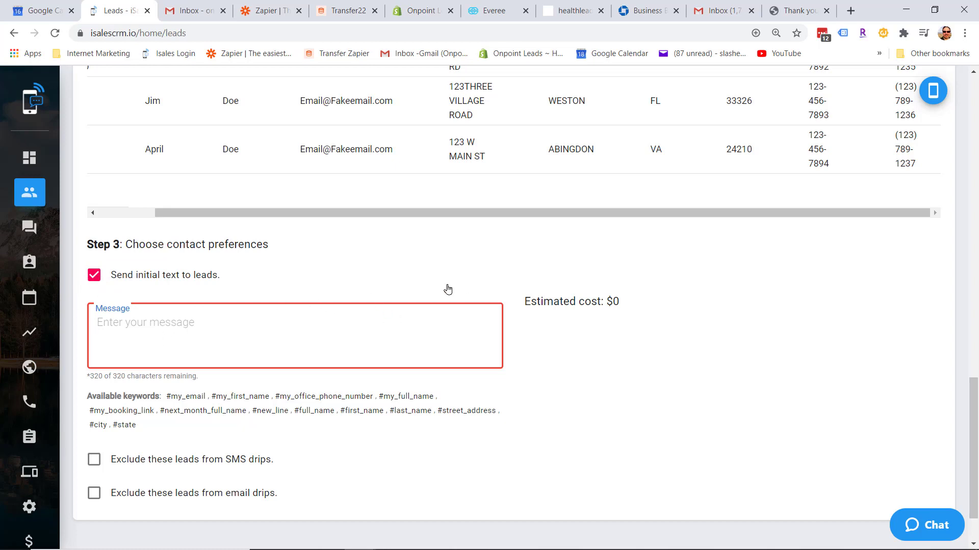
{"action": "left_click", "coordinate": [430, 294]}
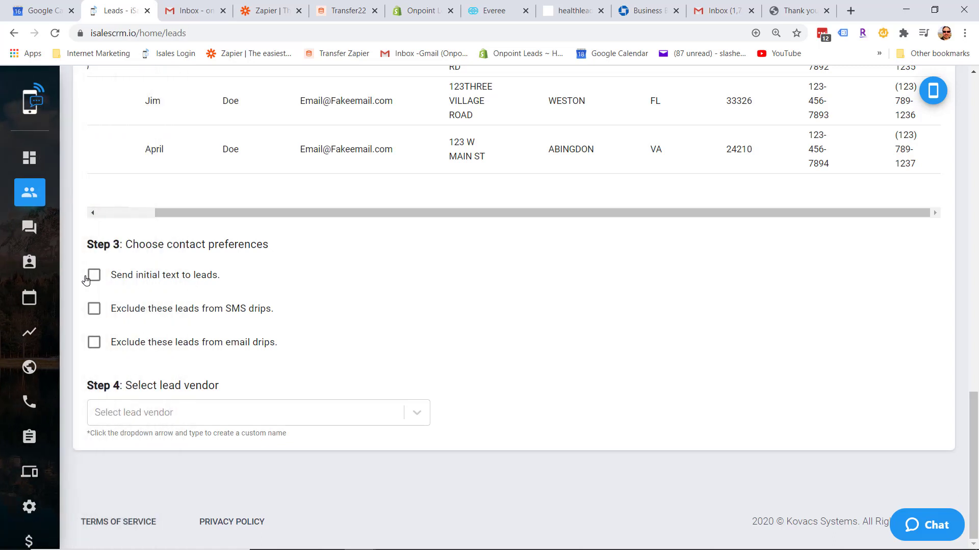
{"action": "left_click", "coordinate": [93, 275]}
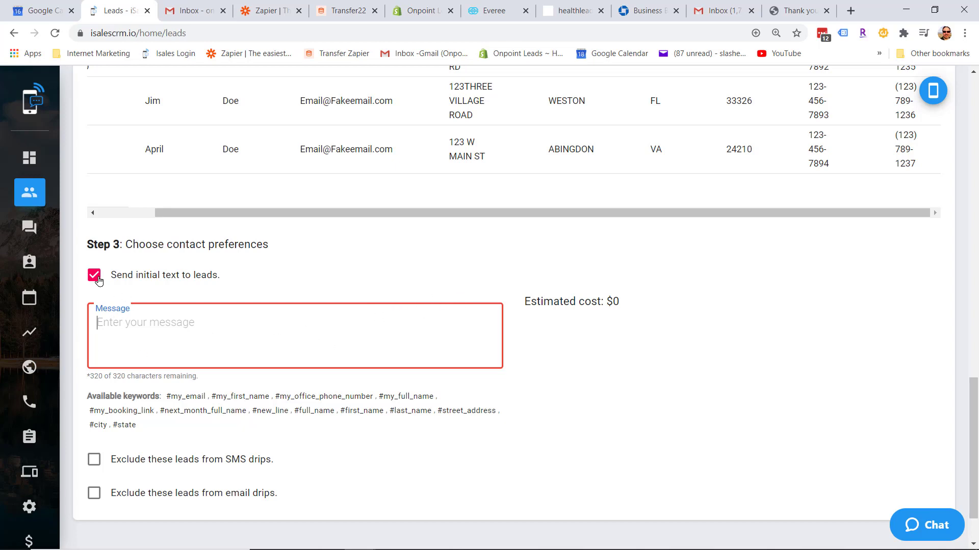
{"action": "left_click", "coordinate": [95, 277]}
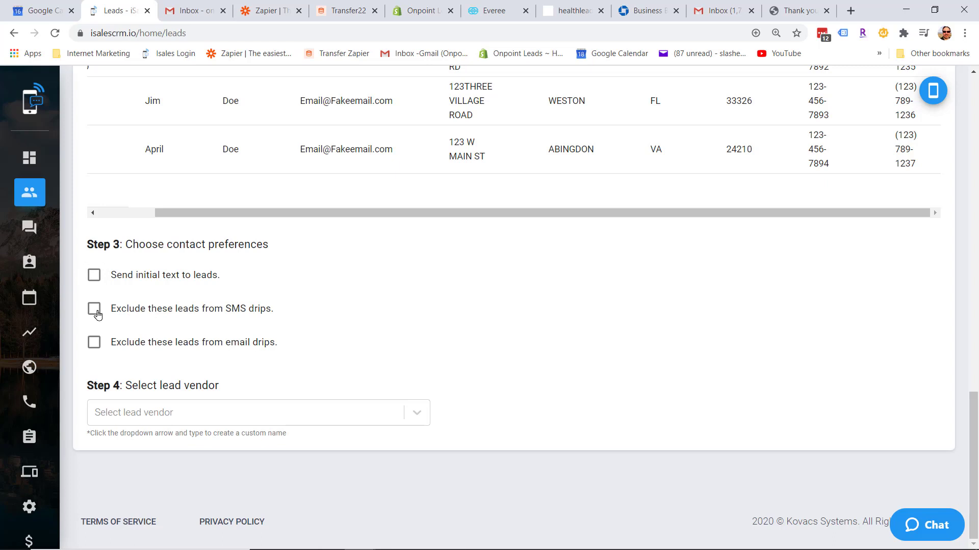
Exclude the leads from SMS drips and email drips, and look through the existing lead vendors
{"action": "left_click", "coordinate": [92, 315]}
{"action": "left_click", "coordinate": [94, 343]}
{"action": "left_click", "coordinate": [361, 413]}
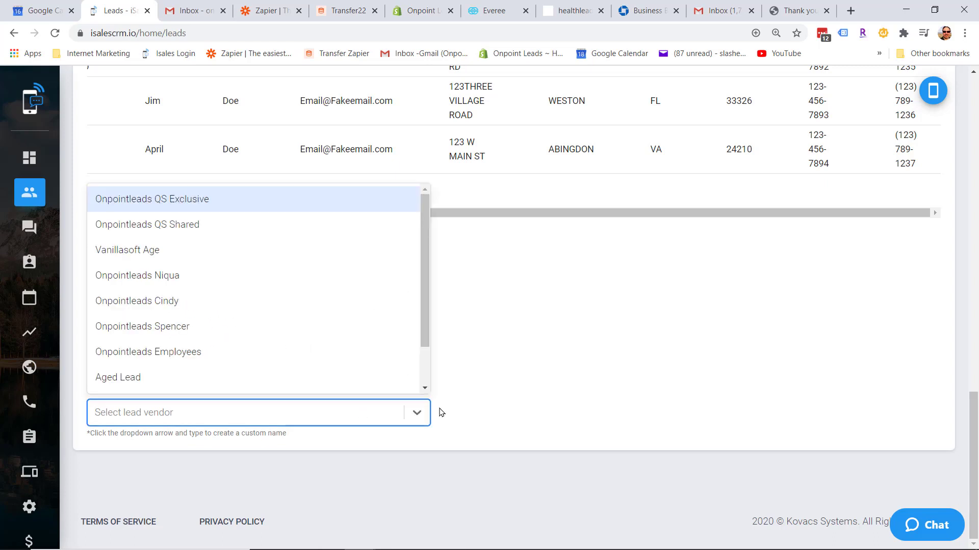
{"action": "left_click", "coordinate": [501, 396]}
{"action": "left_click", "coordinate": [359, 418]}
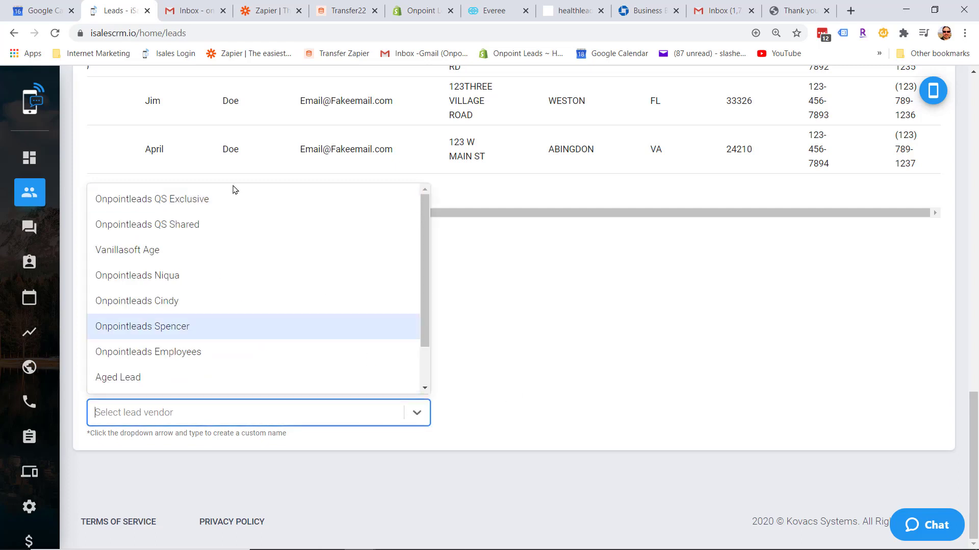
{"action": "left_click", "coordinate": [519, 371]}
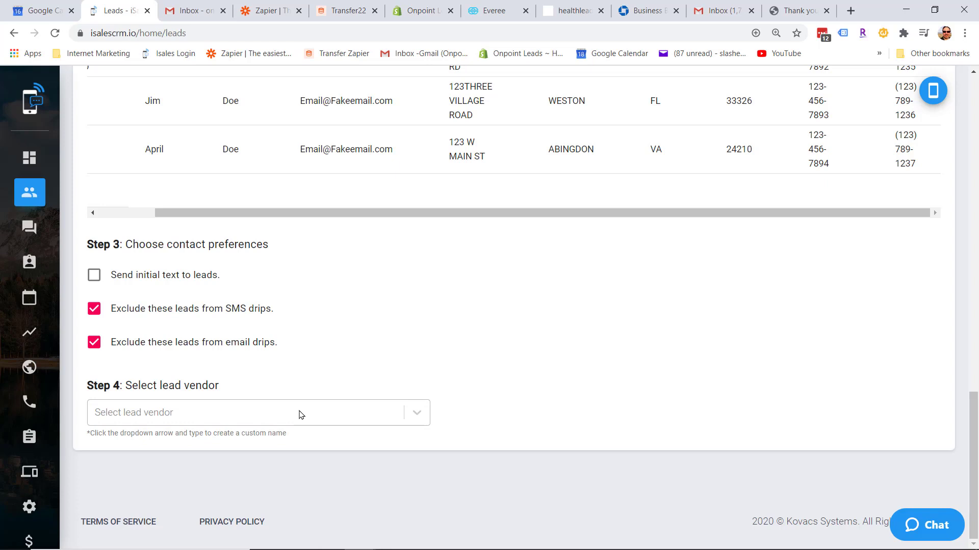
Create and select a custom lead vendor named "Cold Call Estates"
{"action": "left_click", "coordinate": [301, 415]}
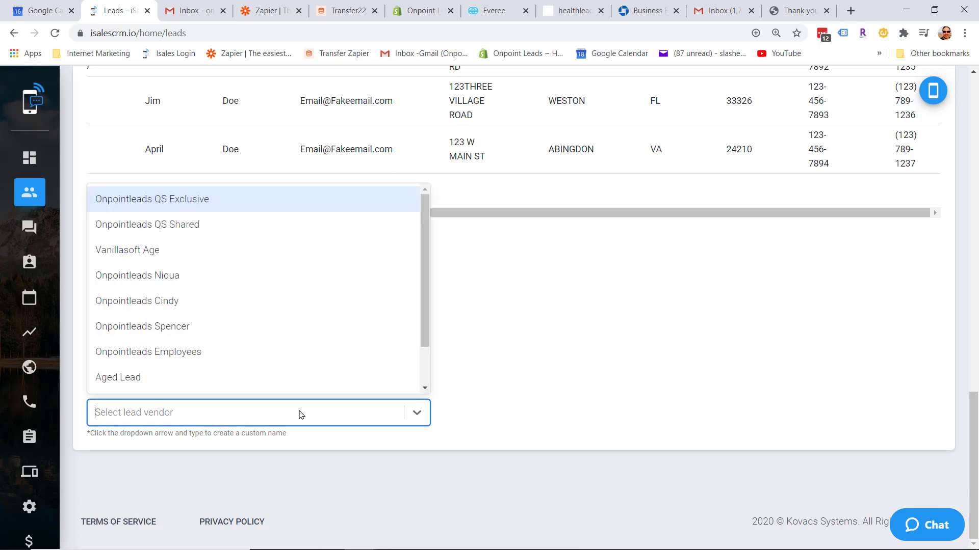
{"action": "type", "text": "Col"}
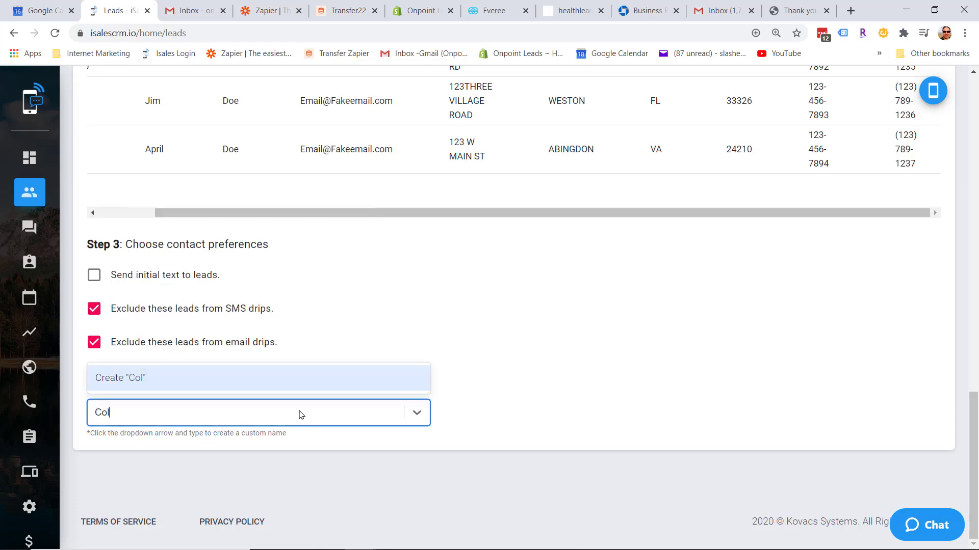
{"action": "type", "text": "d Call Real"}
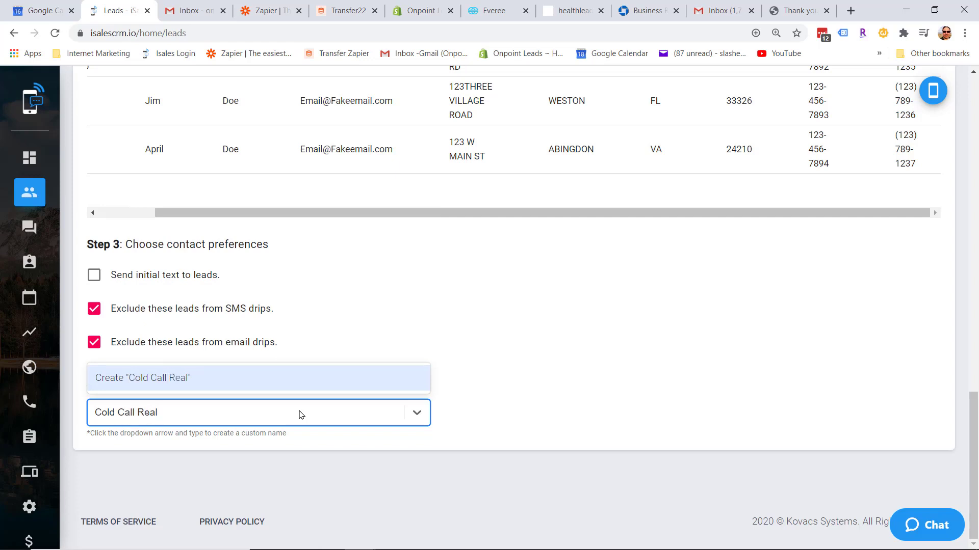
{"action": "key", "text": "BackSpace"}
{"action": "key", "text": "BackSpace"}
{"action": "key", "text": "BackSpace"}
{"action": "key", "text": "BackSpace"}
{"action": "type", "text": "Estates"}
{"action": "left_click", "coordinate": [169, 378]}
Add the existing disposition tag Cold Call to the leads
{"action": "scroll", "coordinate": [184, 338], "scroll_direction": "down", "scroll_amount": 3}
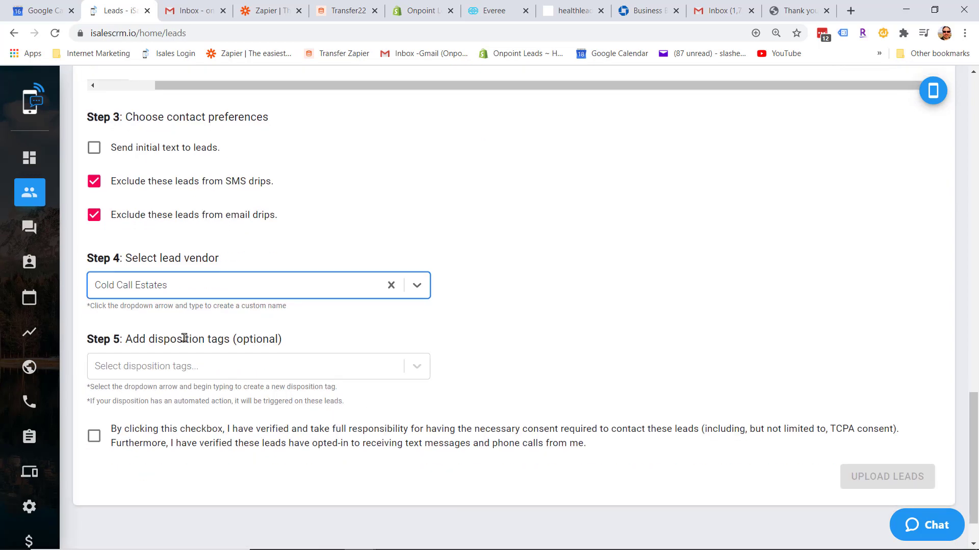
{"action": "left_click", "coordinate": [416, 367]}
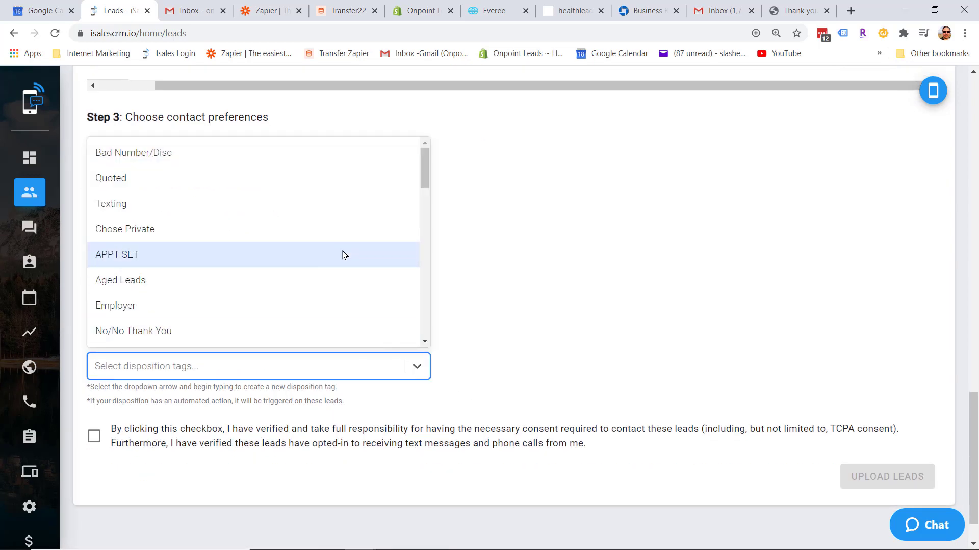
{"action": "scroll", "coordinate": [342, 258], "scroll_direction": "down", "scroll_amount": 2}
{"action": "scroll", "coordinate": [334, 262], "scroll_direction": "down", "scroll_amount": 7}
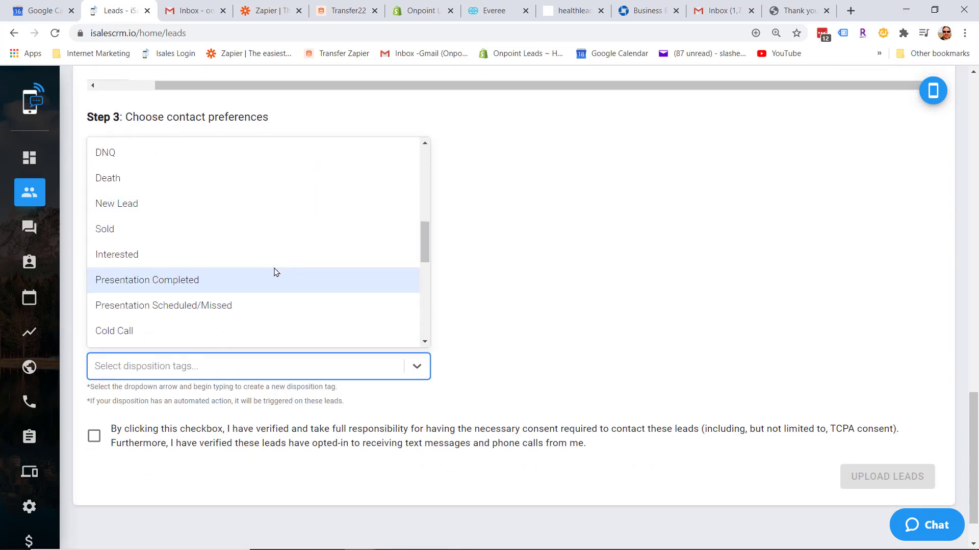
{"action": "left_click", "coordinate": [218, 204]}
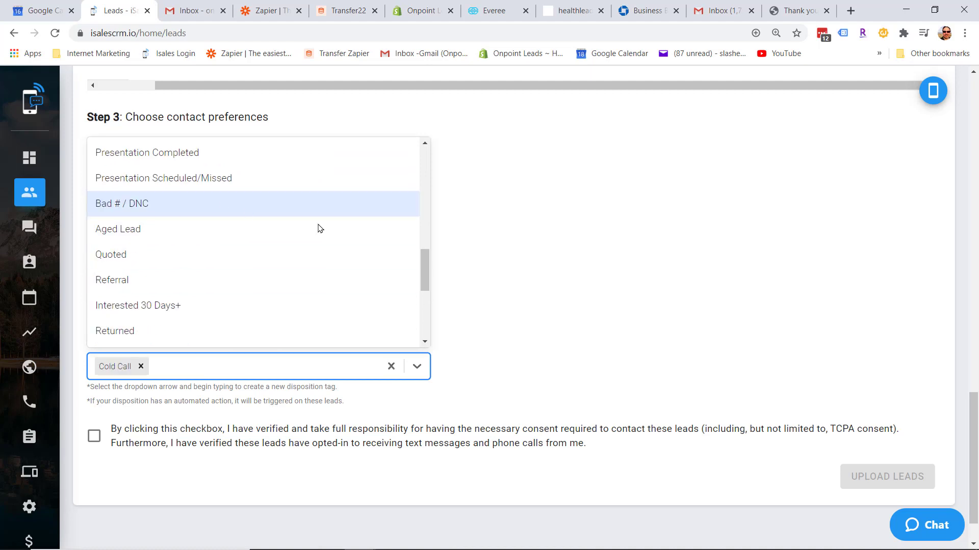
{"action": "left_click", "coordinate": [550, 293]}
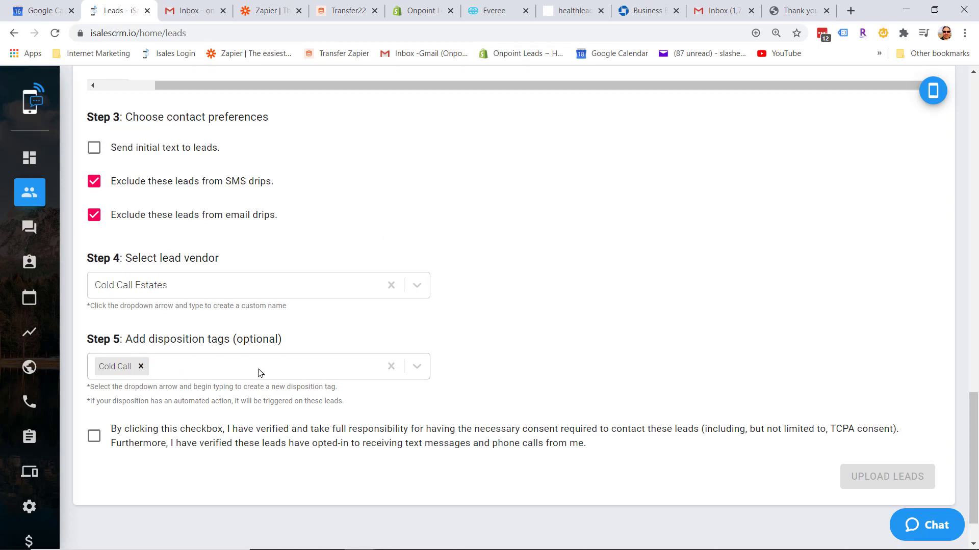
Accept responsibility for the required contact consent and upload the leads
{"action": "scroll", "coordinate": [576, 278], "scroll_direction": "down", "scroll_amount": 2}
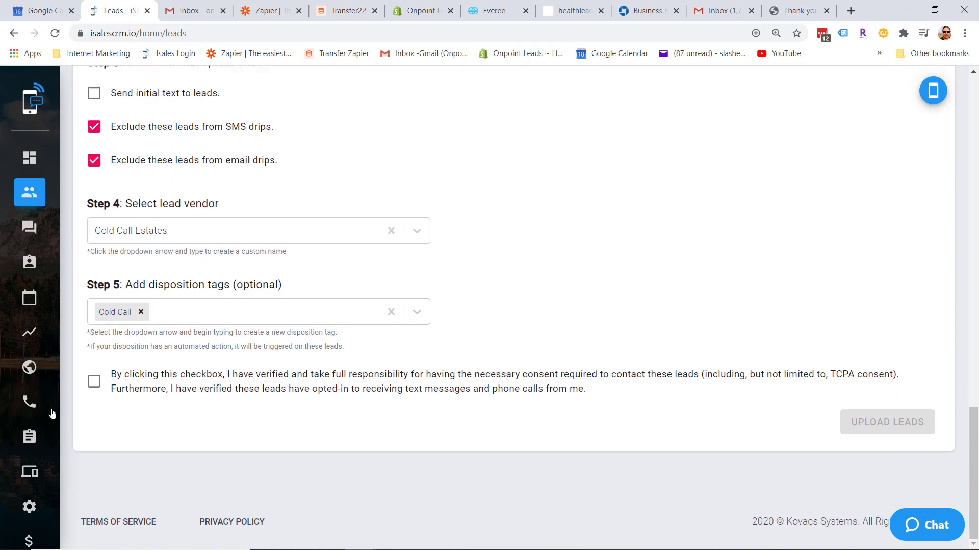
{"action": "left_click", "coordinate": [94, 382]}
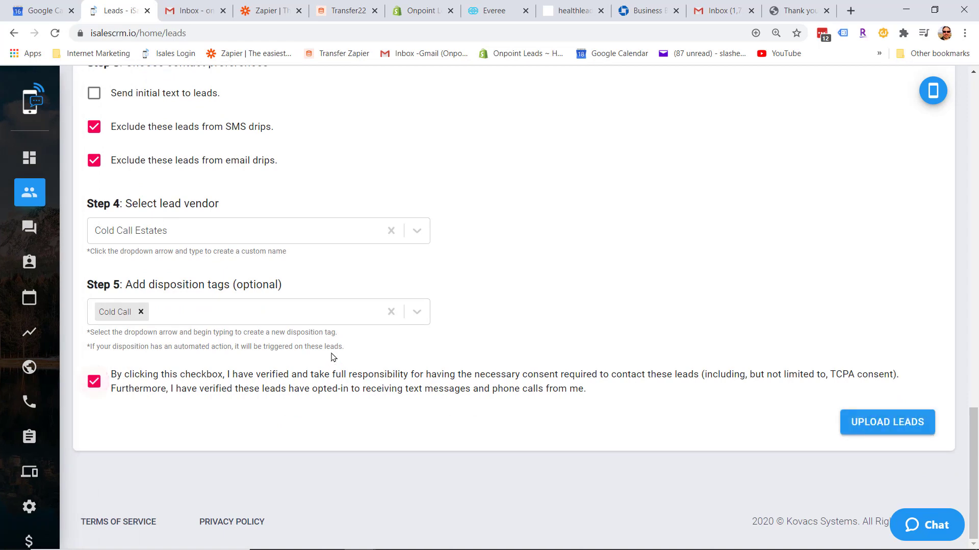
{"action": "left_click", "coordinate": [898, 425]}
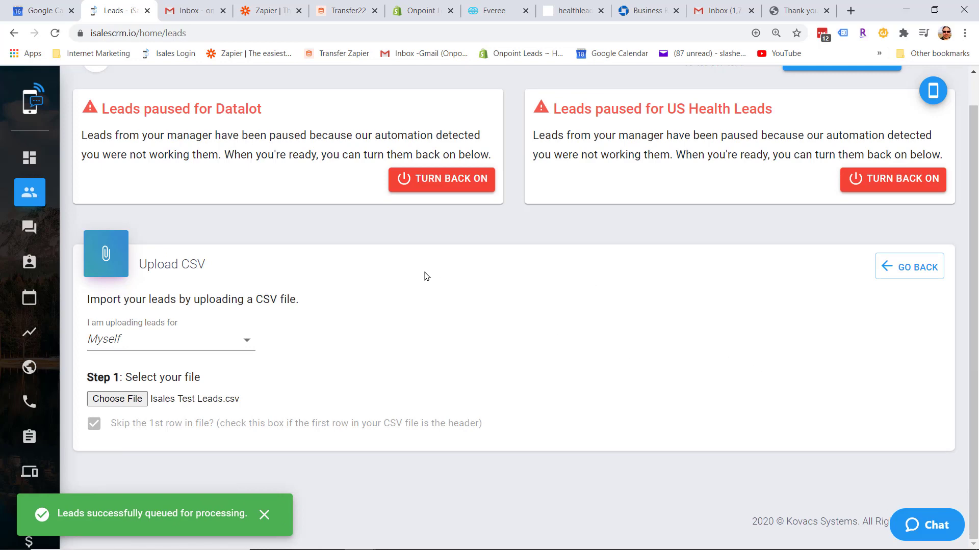
Return from the CSV upload to the leads list and review the imported leads' contact details, agency information, drip exclusions, disposition tags and vendor
{"action": "mouse_move", "coordinate": [56, 214]}
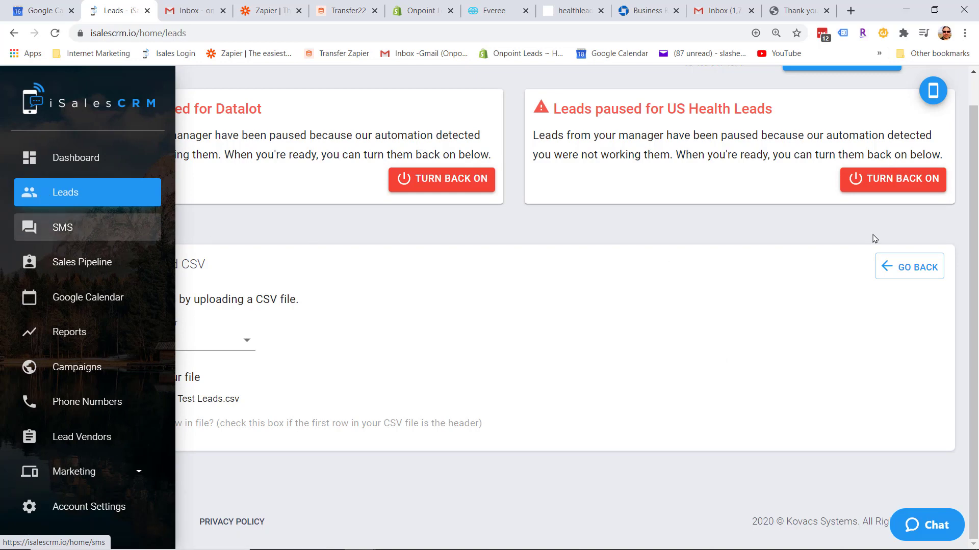
{"action": "left_click", "coordinate": [925, 276]}
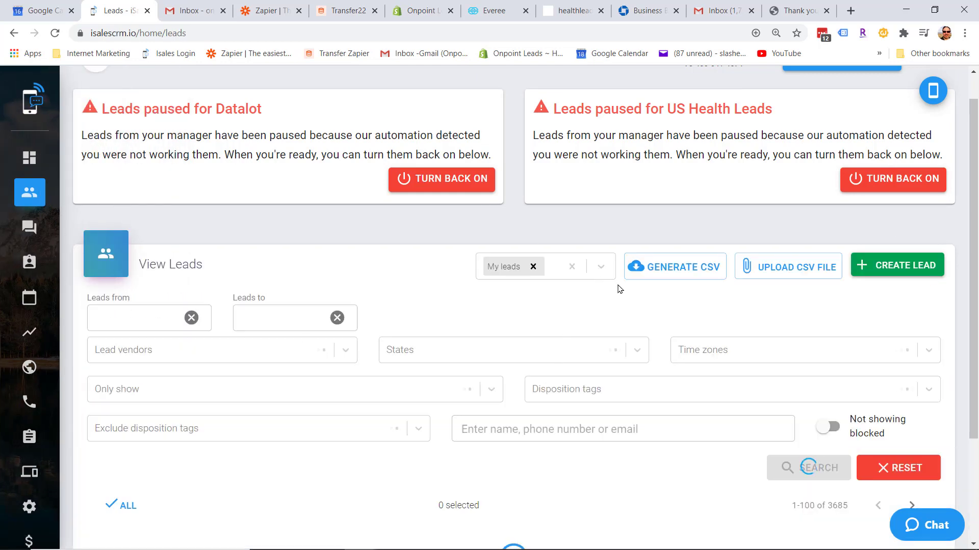
{"action": "scroll", "coordinate": [619, 289], "scroll_direction": "down", "scroll_amount": 7}
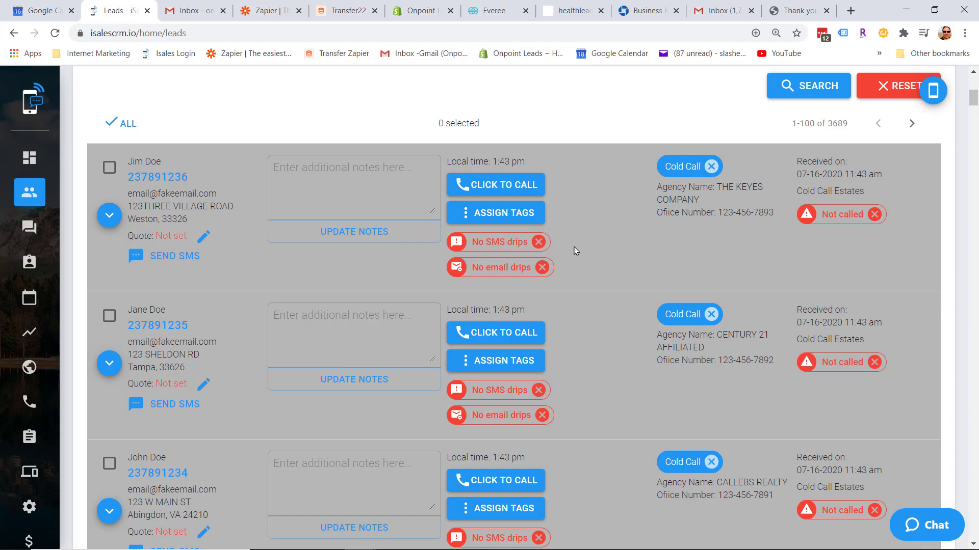
{"action": "scroll", "coordinate": [628, 229], "scroll_direction": "down", "scroll_amount": 7}
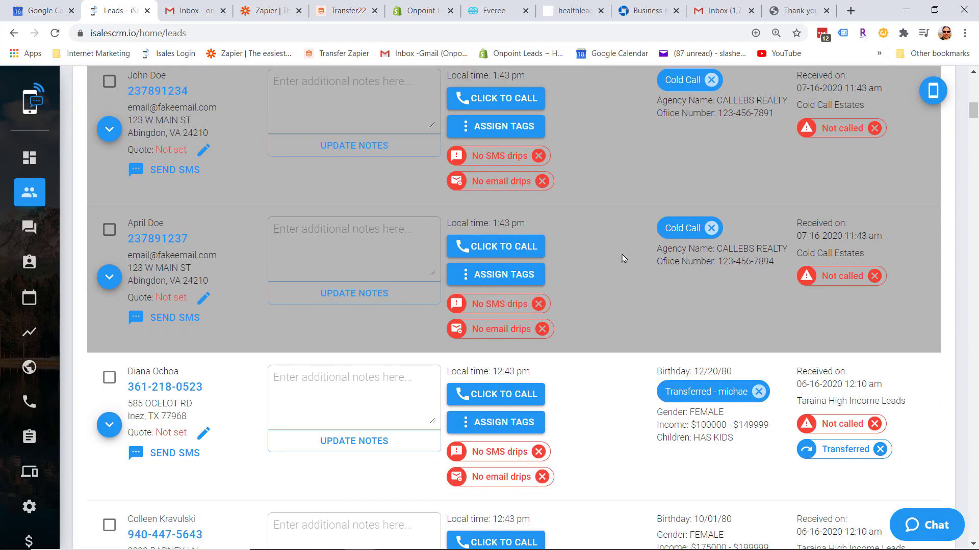
{"action": "scroll", "coordinate": [622, 254], "scroll_direction": "up", "scroll_amount": 2}
{"action": "scroll", "coordinate": [622, 258], "scroll_direction": "up", "scroll_amount": 5}
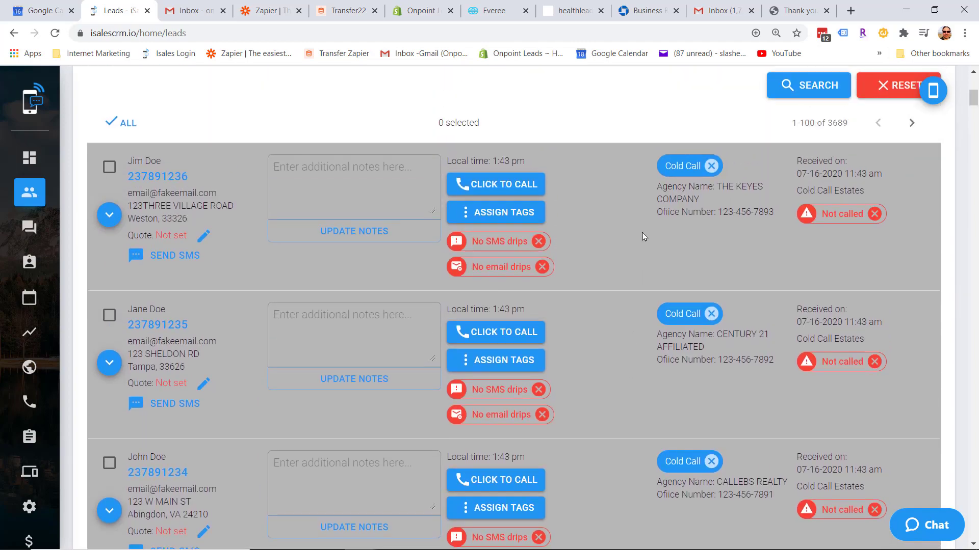
{"action": "scroll", "coordinate": [640, 236], "scroll_direction": "down", "scroll_amount": 2}
{"action": "scroll", "coordinate": [375, 326], "scroll_direction": "down", "scroll_amount": 3}
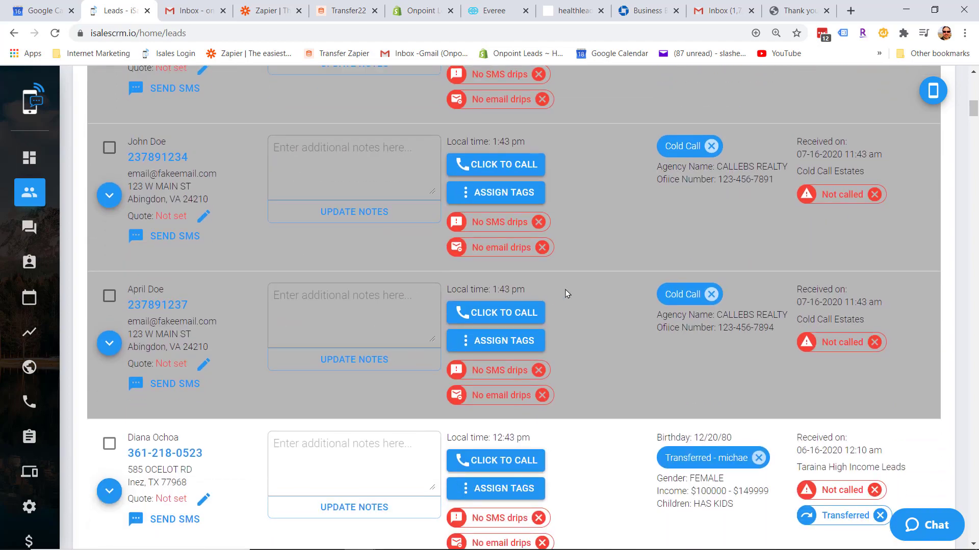
{"action": "scroll", "coordinate": [586, 296], "scroll_direction": "up", "scroll_amount": 4}
{"action": "scroll", "coordinate": [601, 317], "scroll_direction": "up", "scroll_amount": 3}
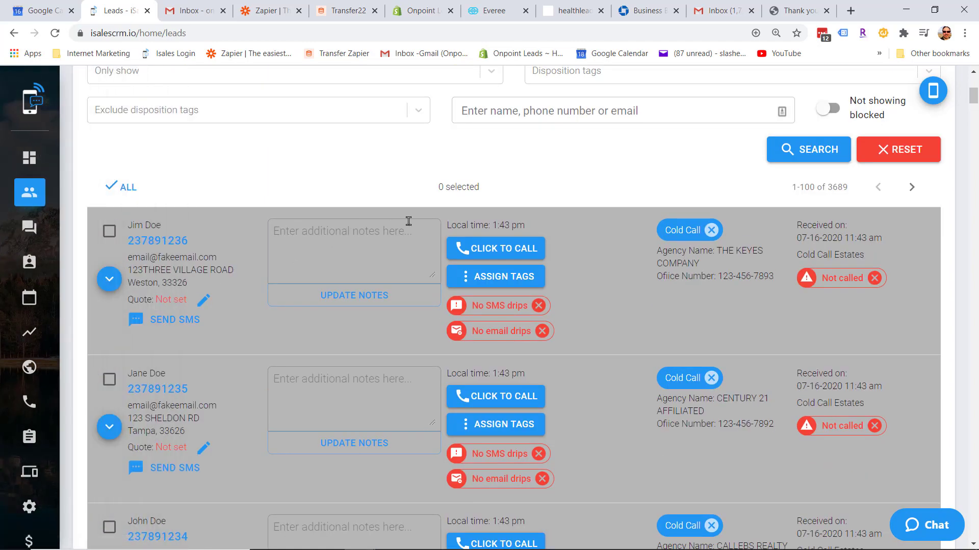
{"action": "scroll", "coordinate": [570, 243], "scroll_direction": "up", "scroll_amount": 1}
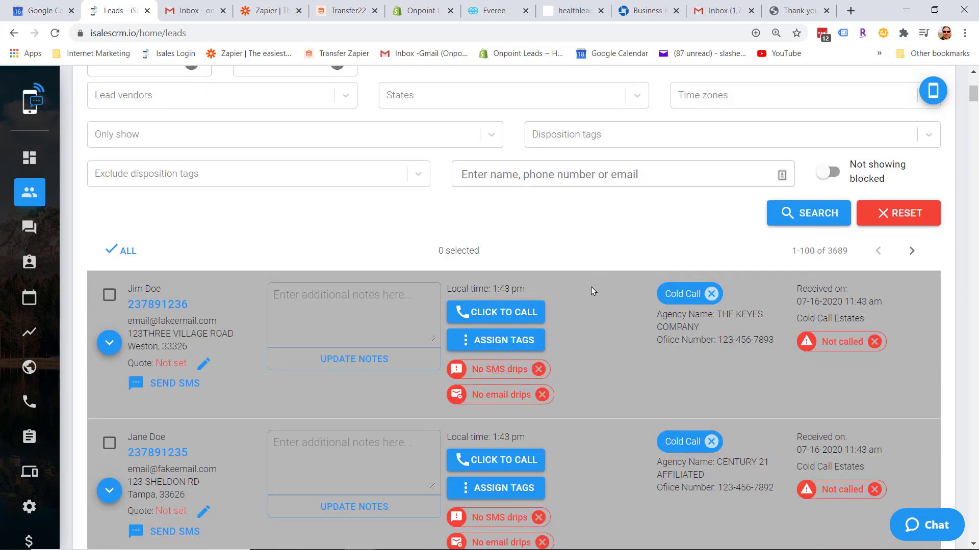
{"action": "scroll", "coordinate": [586, 298], "scroll_direction": "up", "scroll_amount": 2}
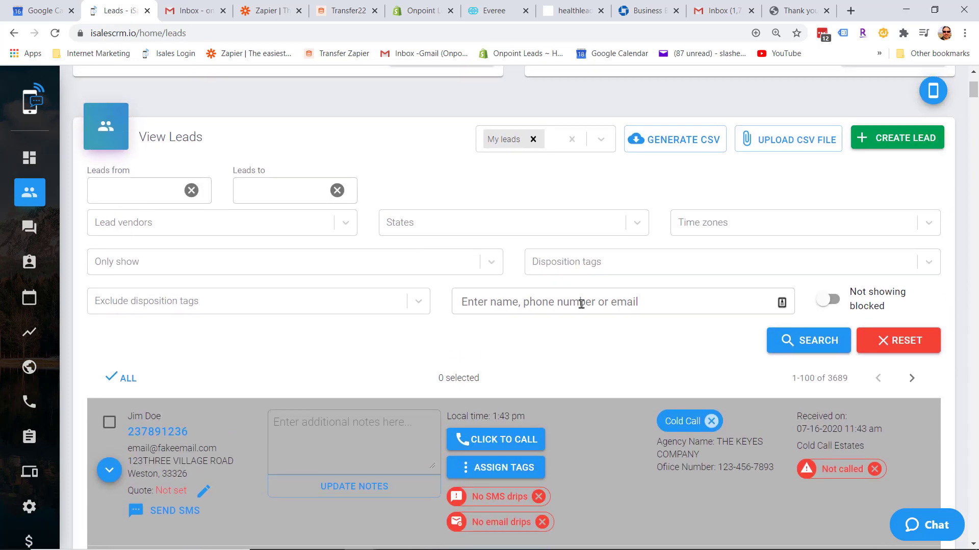